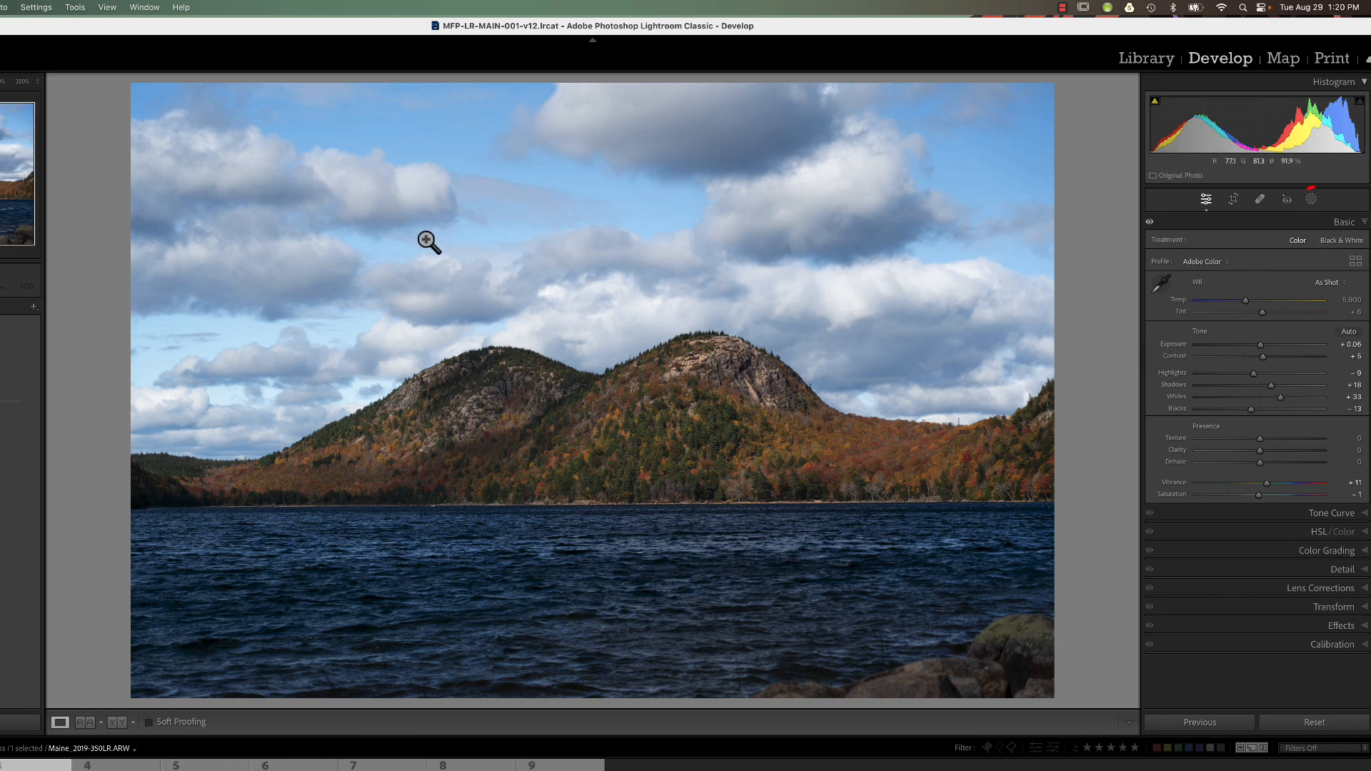
- Create a mask that selects the sky
{"action": "left_click", "coordinate": [1311, 199]}
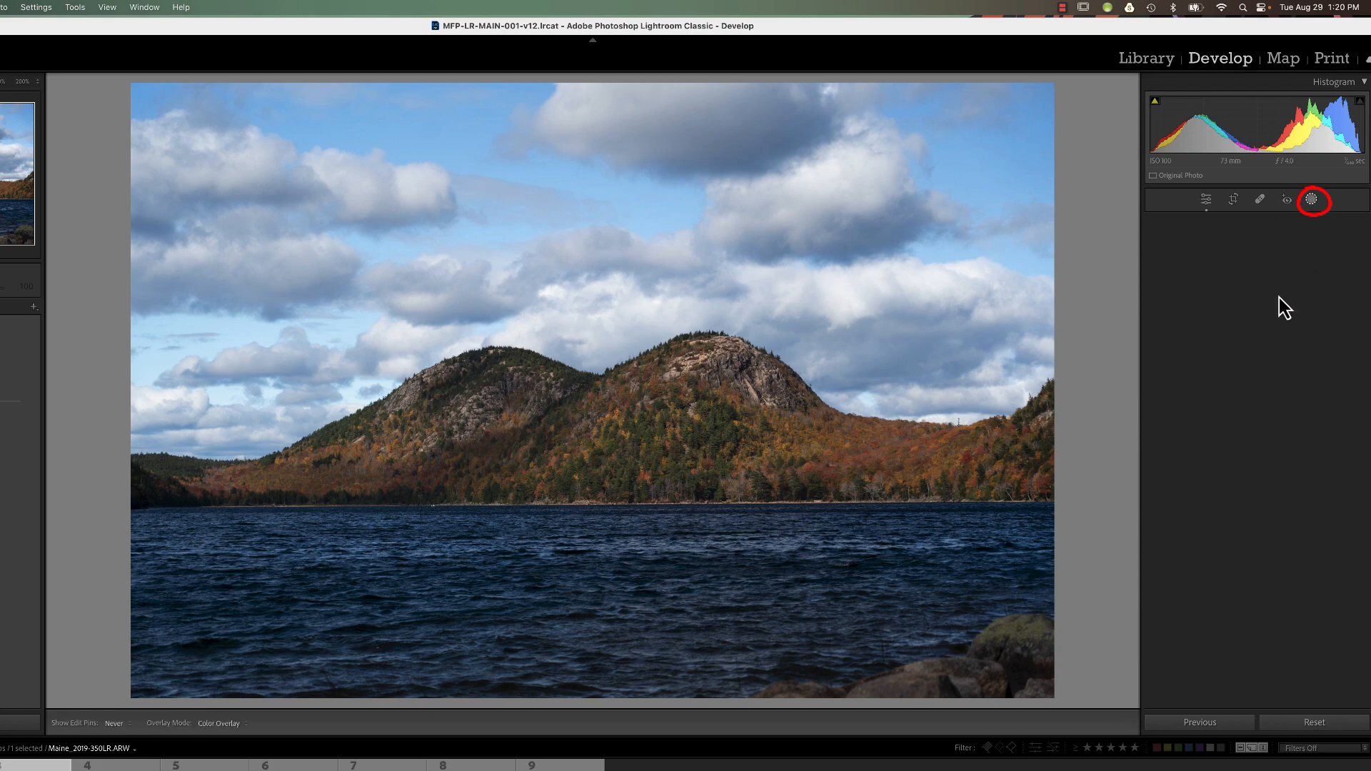
{"action": "left_click", "coordinate": [1257, 247]}
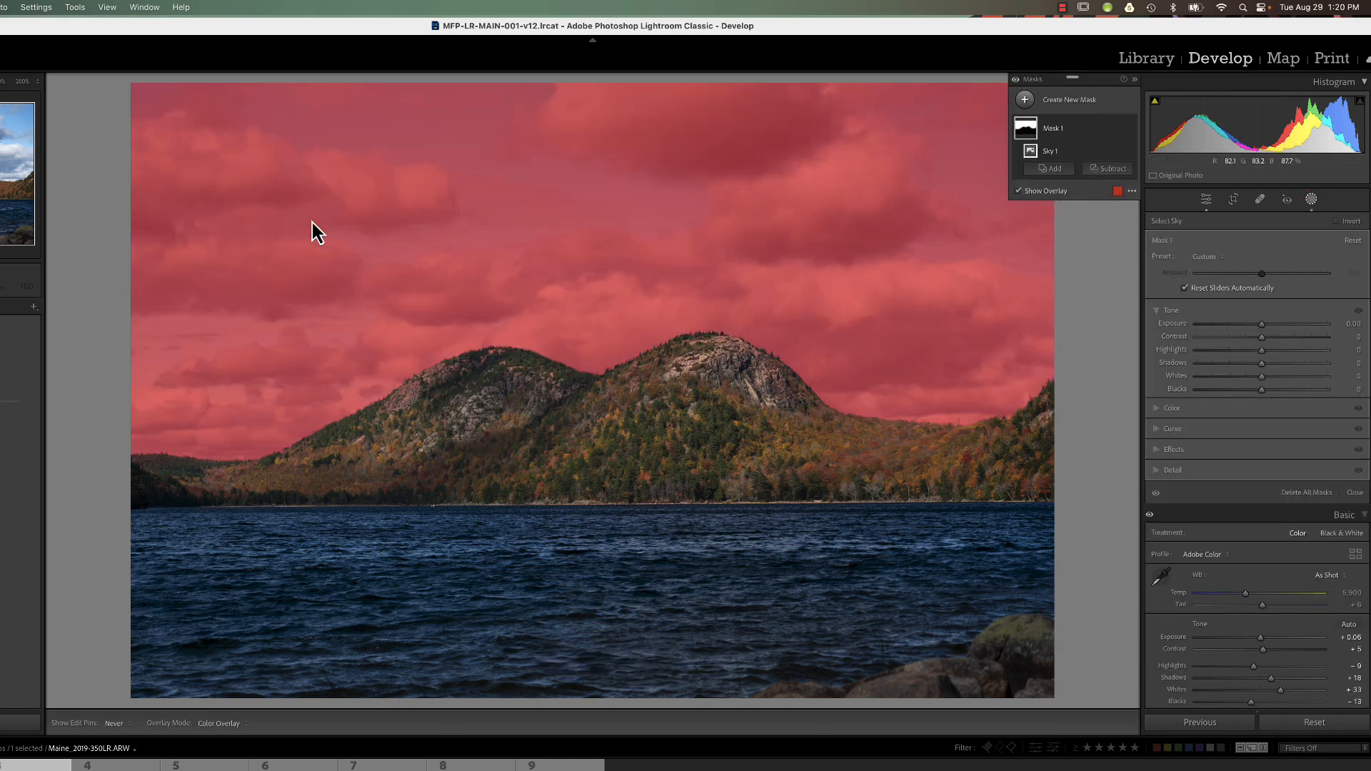
- Inspect the sky mask's edges with the White on Black overlay and return to the Color Overlay
{"action": "left_click", "coordinate": [1132, 193]}
{"action": "left_click", "coordinate": [1155, 276]}
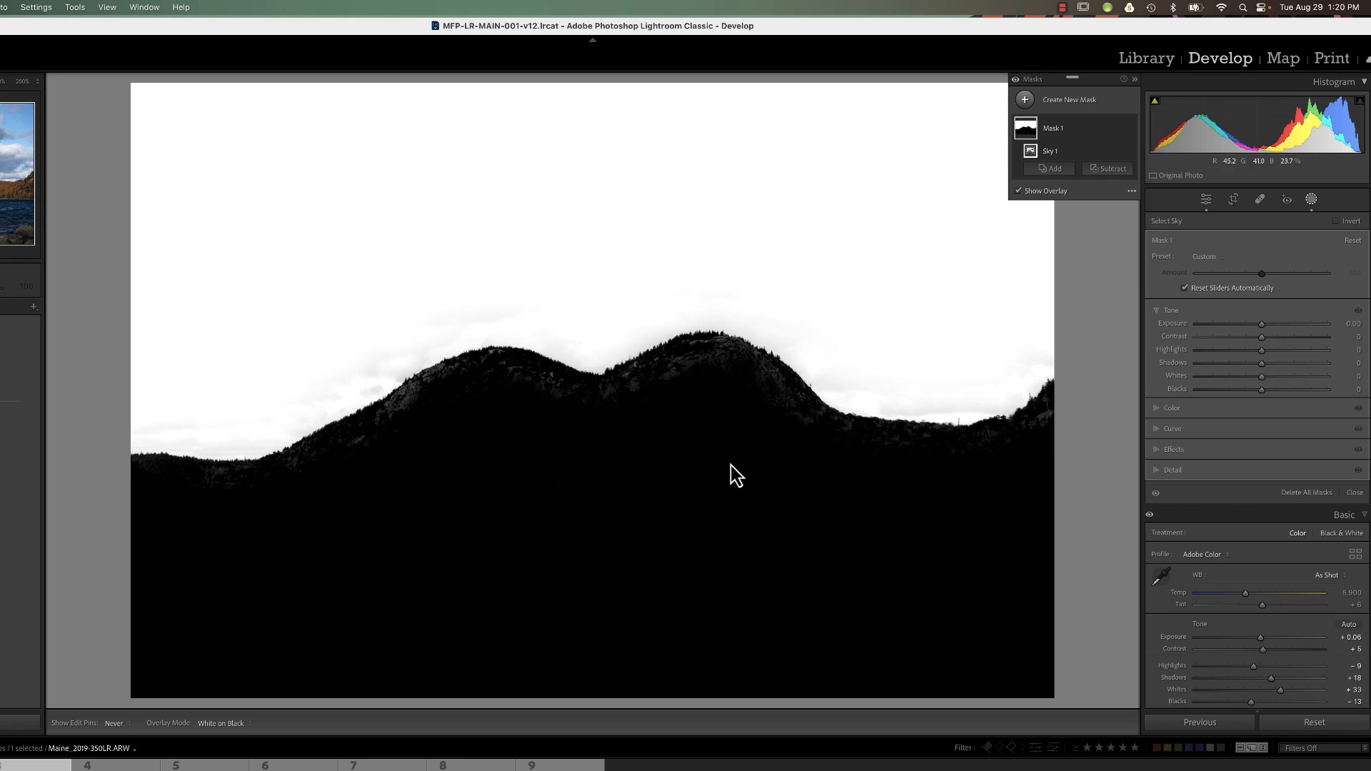
{"action": "left_click", "coordinate": [1132, 192]}
{"action": "left_click", "coordinate": [1160, 213]}
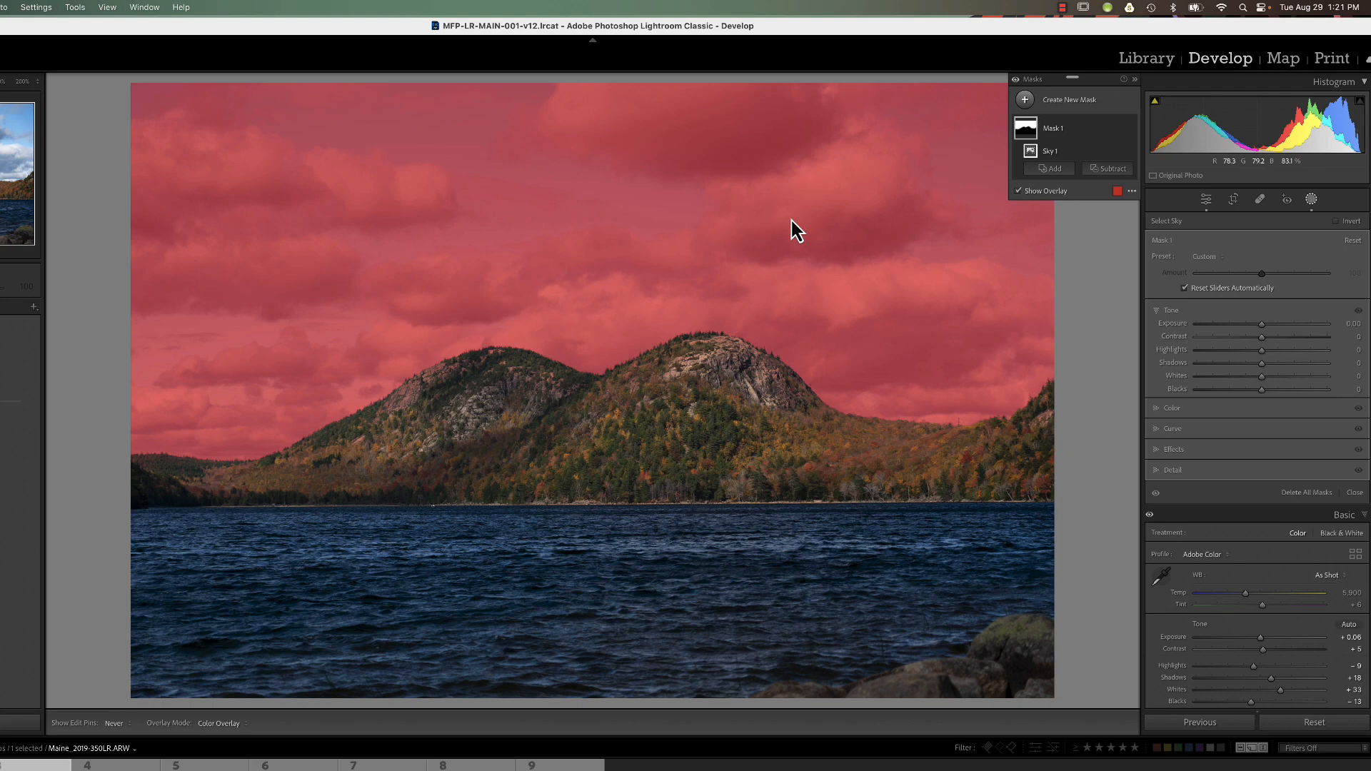
- Try Exposure -0.23, Highlights -9 and Shadows -4 on the whole sky mask with its overlay hidden
{"action": "left_click", "coordinate": [1018, 192]}
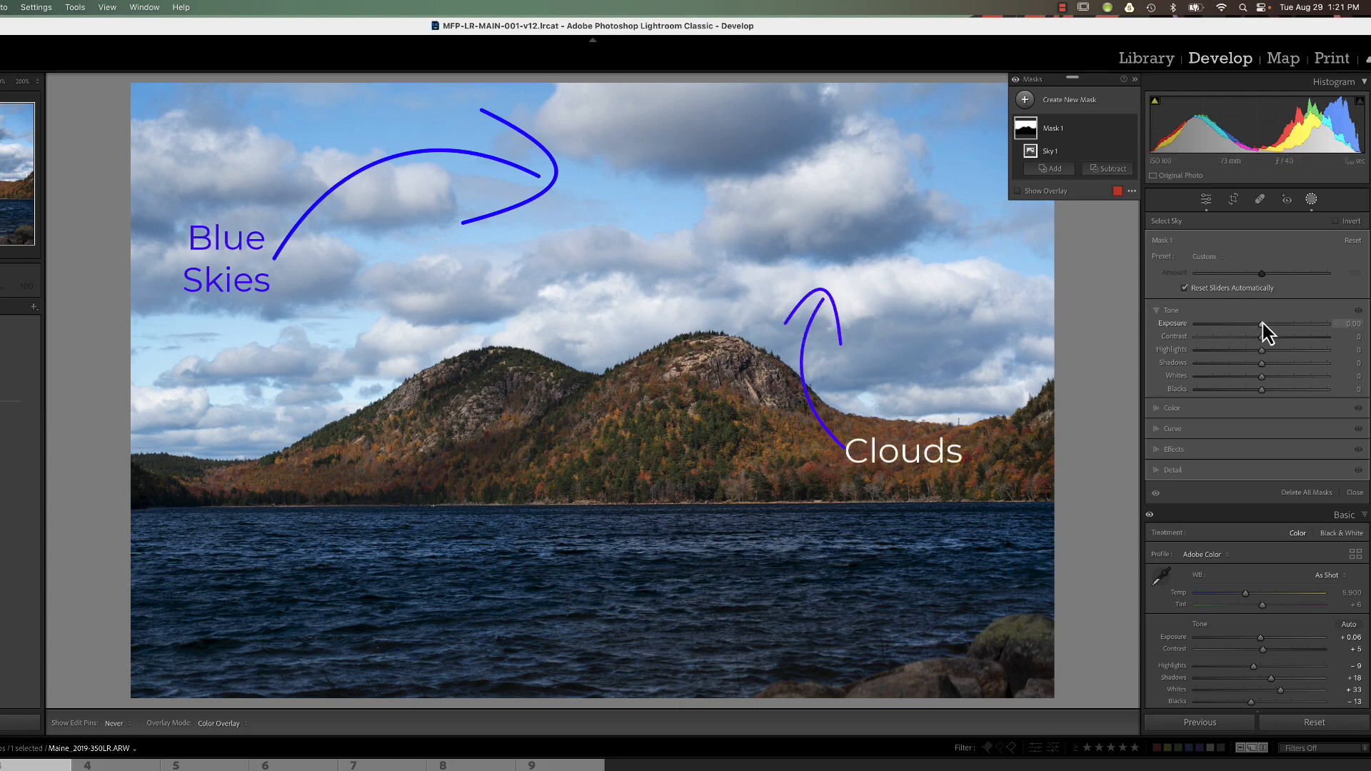
{"action": "mouse_move", "coordinate": [1263, 324]}
{"action": "left_mouse_down"}
{"action": "mouse_move", "coordinate": [1285, 326]}
{"action": "mouse_move", "coordinate": [1238, 329]}
{"action": "mouse_move", "coordinate": [1270, 328]}
{"action": "mouse_move", "coordinate": [1205, 363]}
{"action": "mouse_move", "coordinate": [1278, 367]}
{"action": "mouse_move", "coordinate": [1261, 366]}
{"action": "left_mouse_up"}
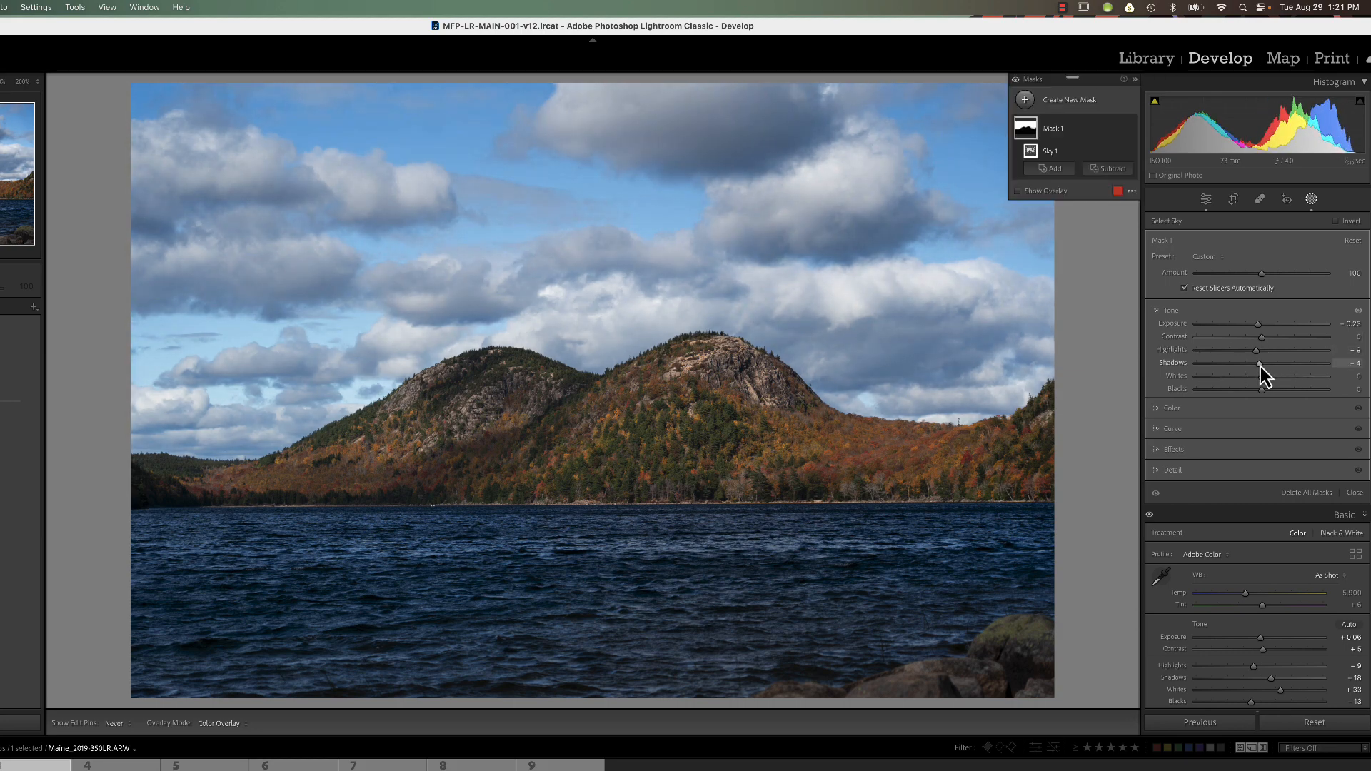
{"action": "double_click", "coordinate": [1176, 325]}
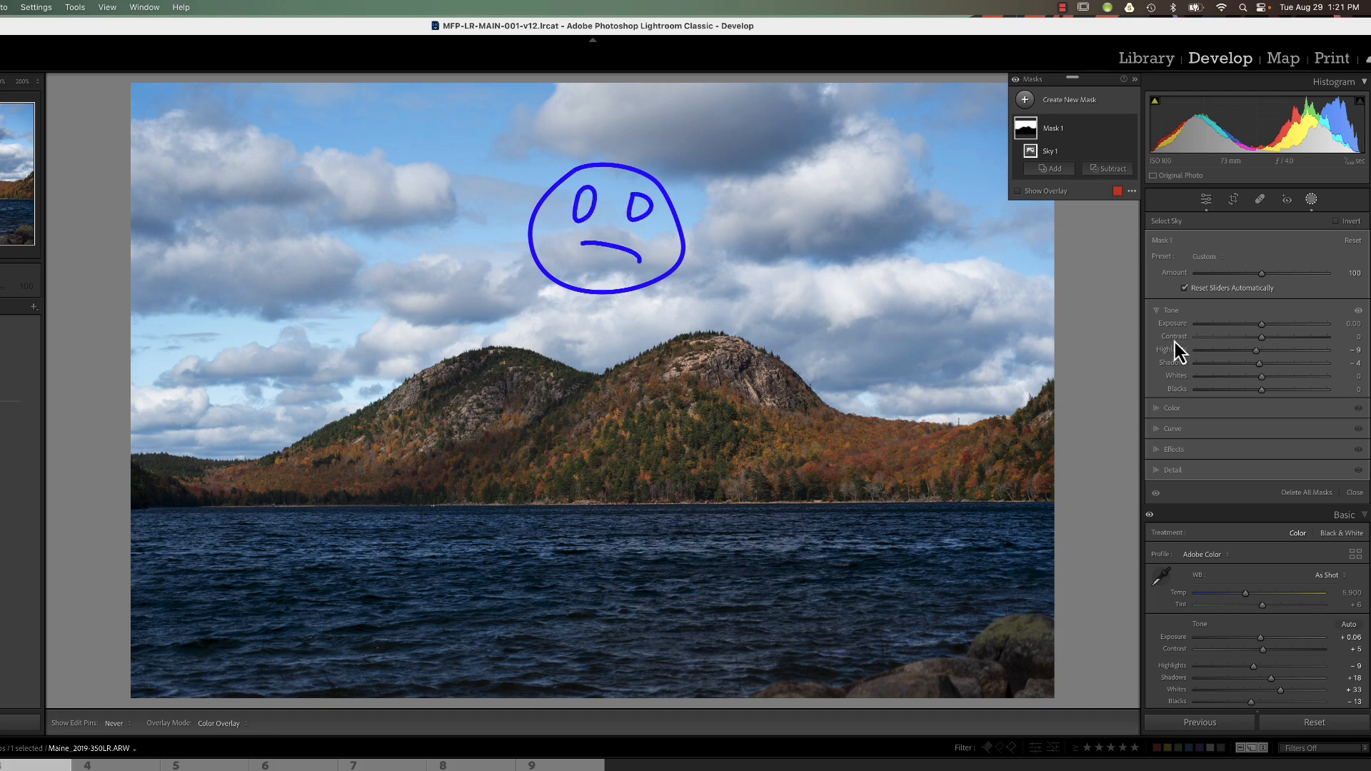
{"action": "double_click", "coordinate": [1172, 350]}
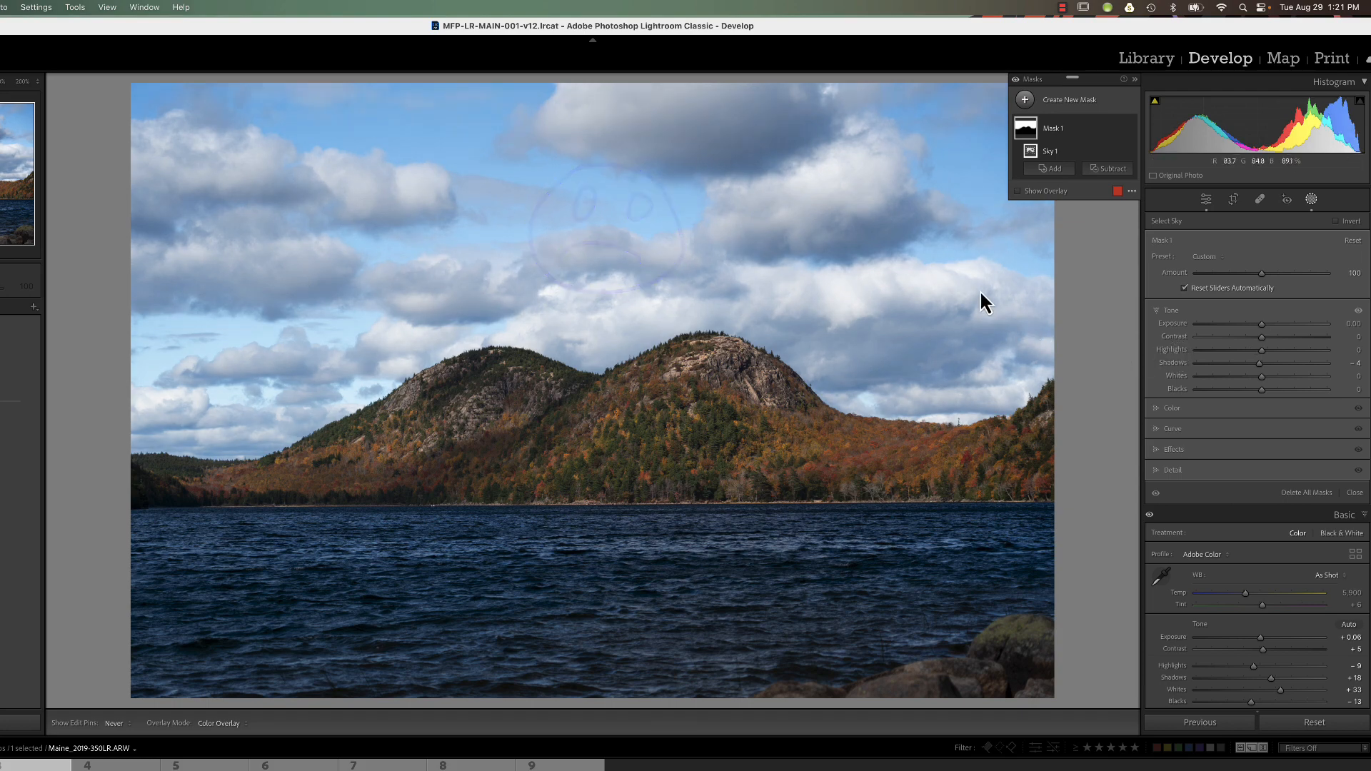
- Show the overlay and subtract the white clouds from the sky mask with a Color Range refined to 81
{"action": "left_click", "coordinate": [1018, 191]}
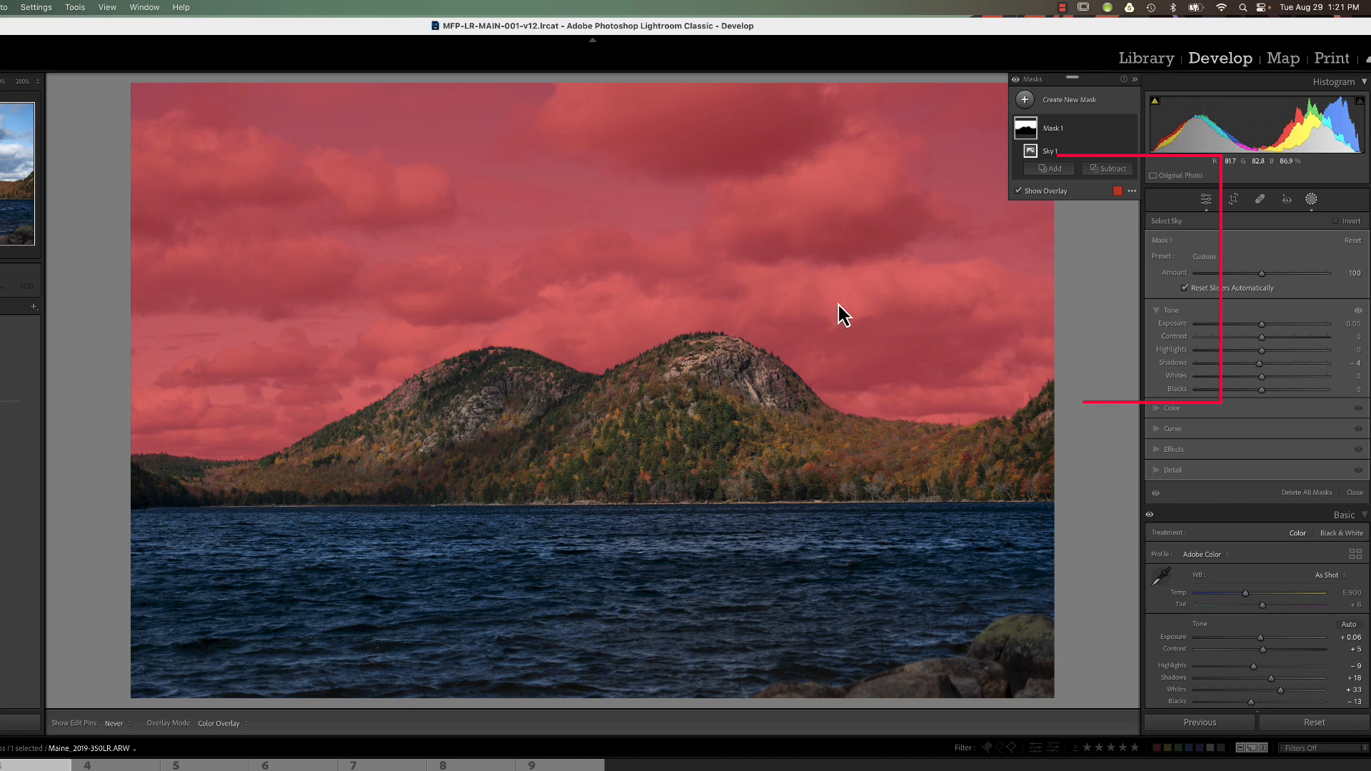
{"action": "left_click", "coordinate": [1107, 169]}
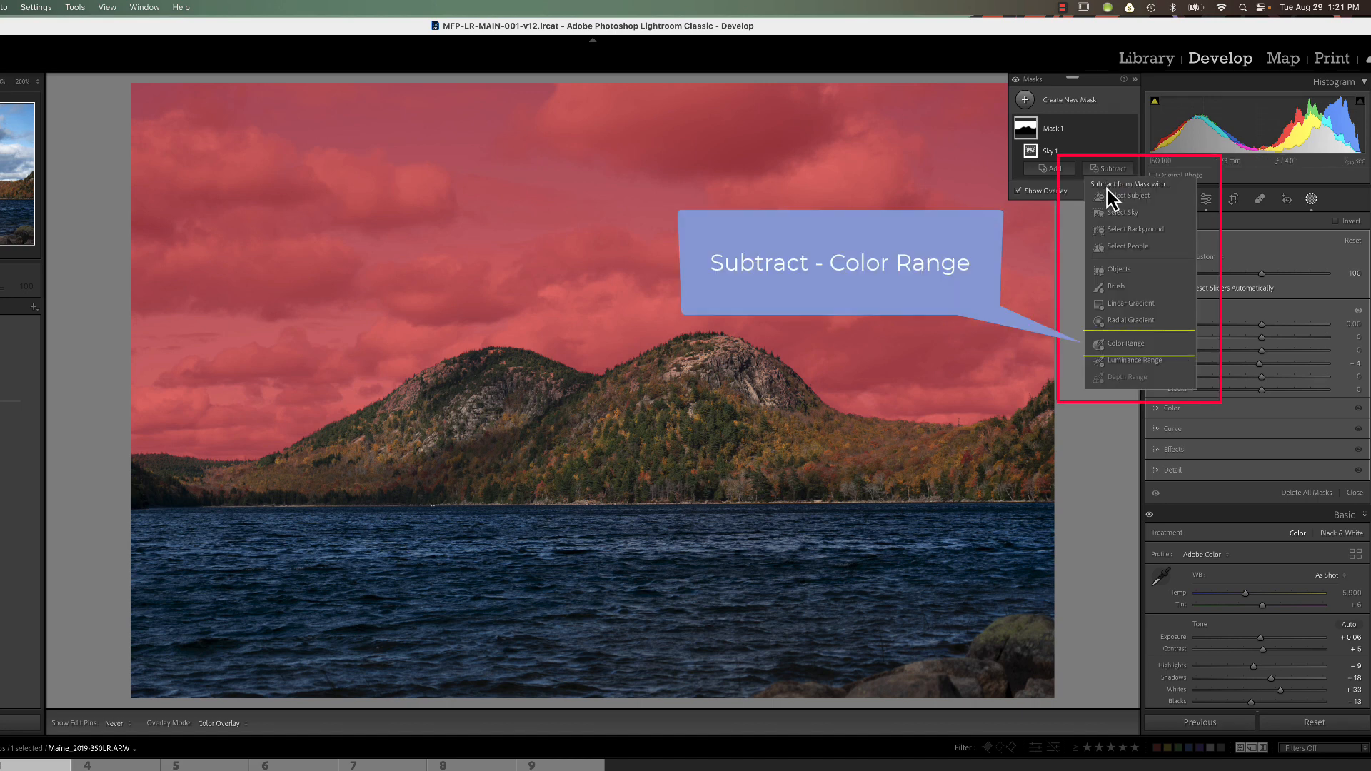
{"action": "left_click", "coordinate": [1126, 344]}
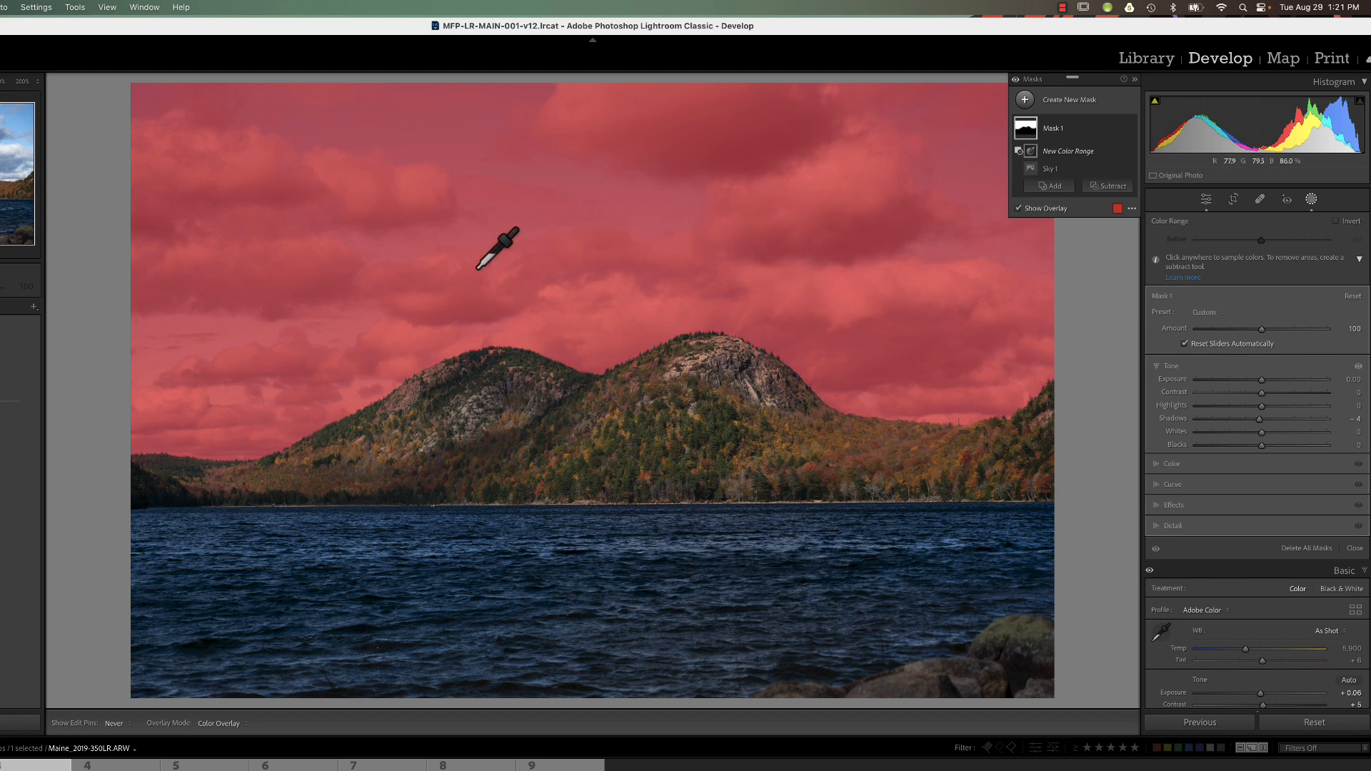
{"action": "left_click", "coordinate": [810, 293]}
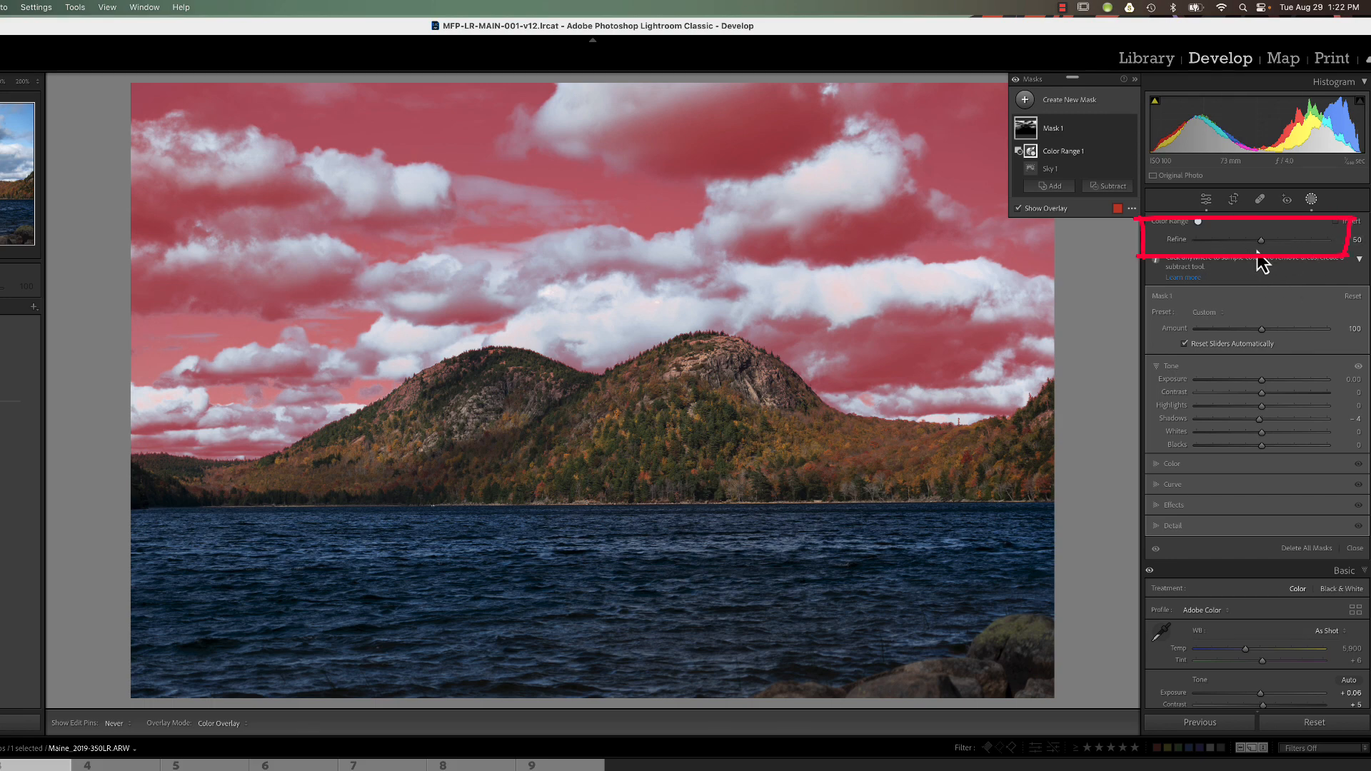
{"action": "left_click_drag", "start_coordinate": [1262, 242], "coordinate": [1214, 248]}
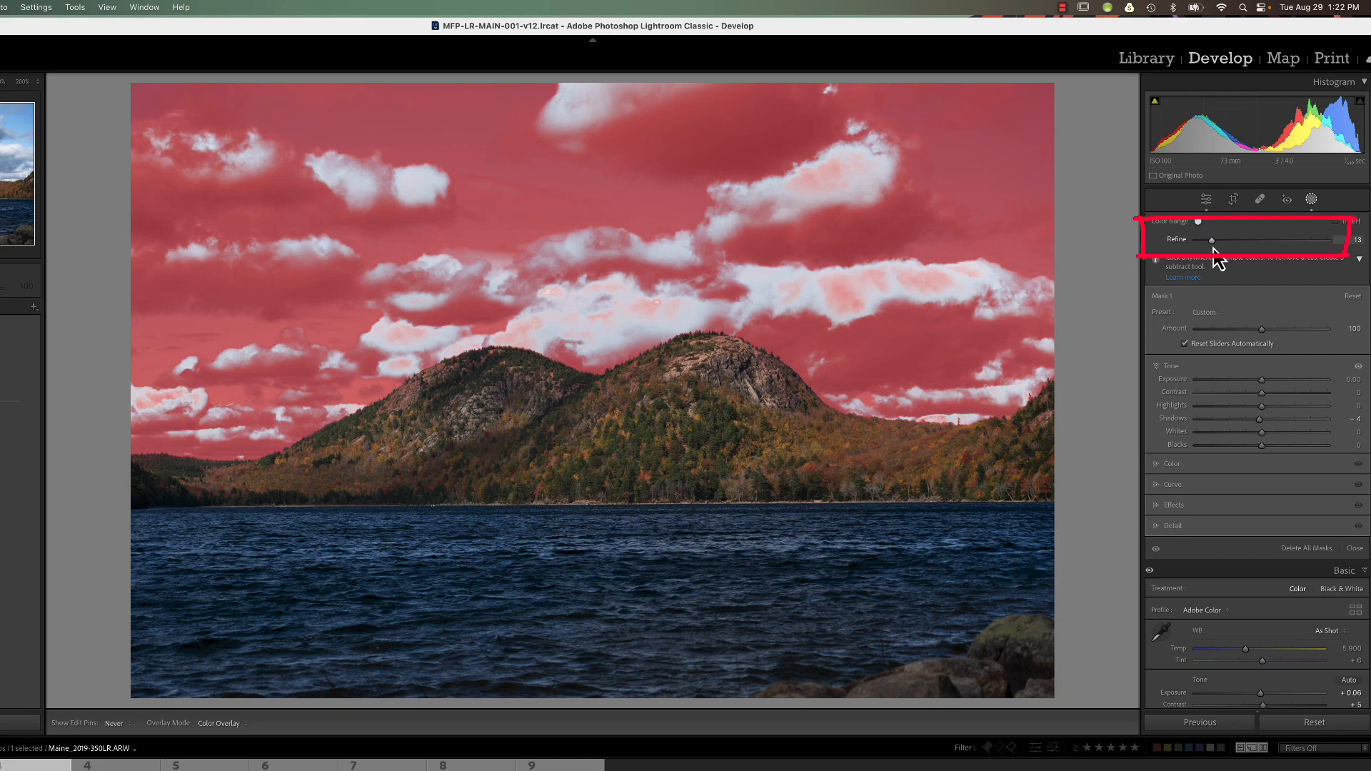
{"action": "left_click_drag", "start_coordinate": [1213, 248], "coordinate": [1298, 250]}
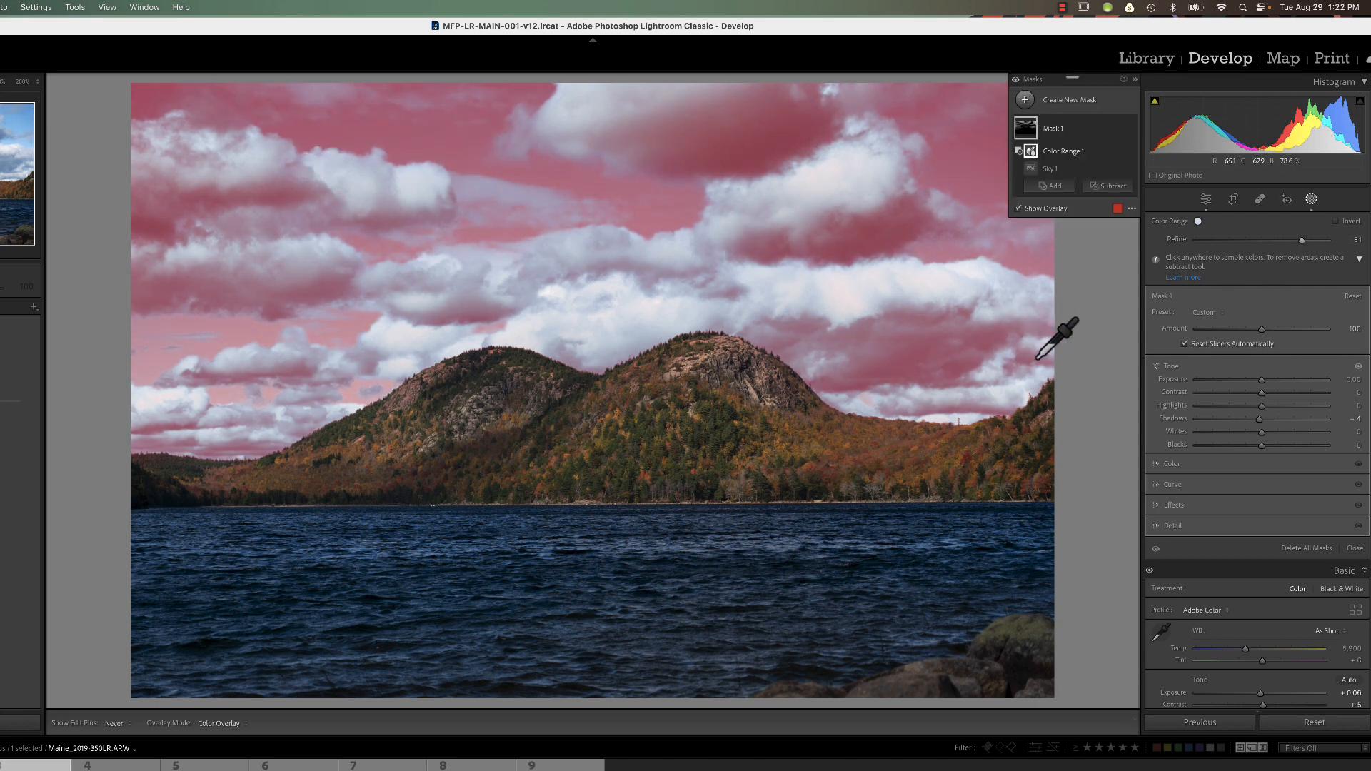
- Hide the overlay and set the blue-sky mask's Exposure to -0.80, Contrast to 34 and Highlights to -13, raising Shadows slightly
{"action": "mouse_move", "coordinate": [1262, 381]}
{"action": "left_mouse_down"}
{"action": "mouse_move", "coordinate": [1224, 391]}
{"action": "mouse_move", "coordinate": [1269, 394]}
{"action": "left_mouse_up"}
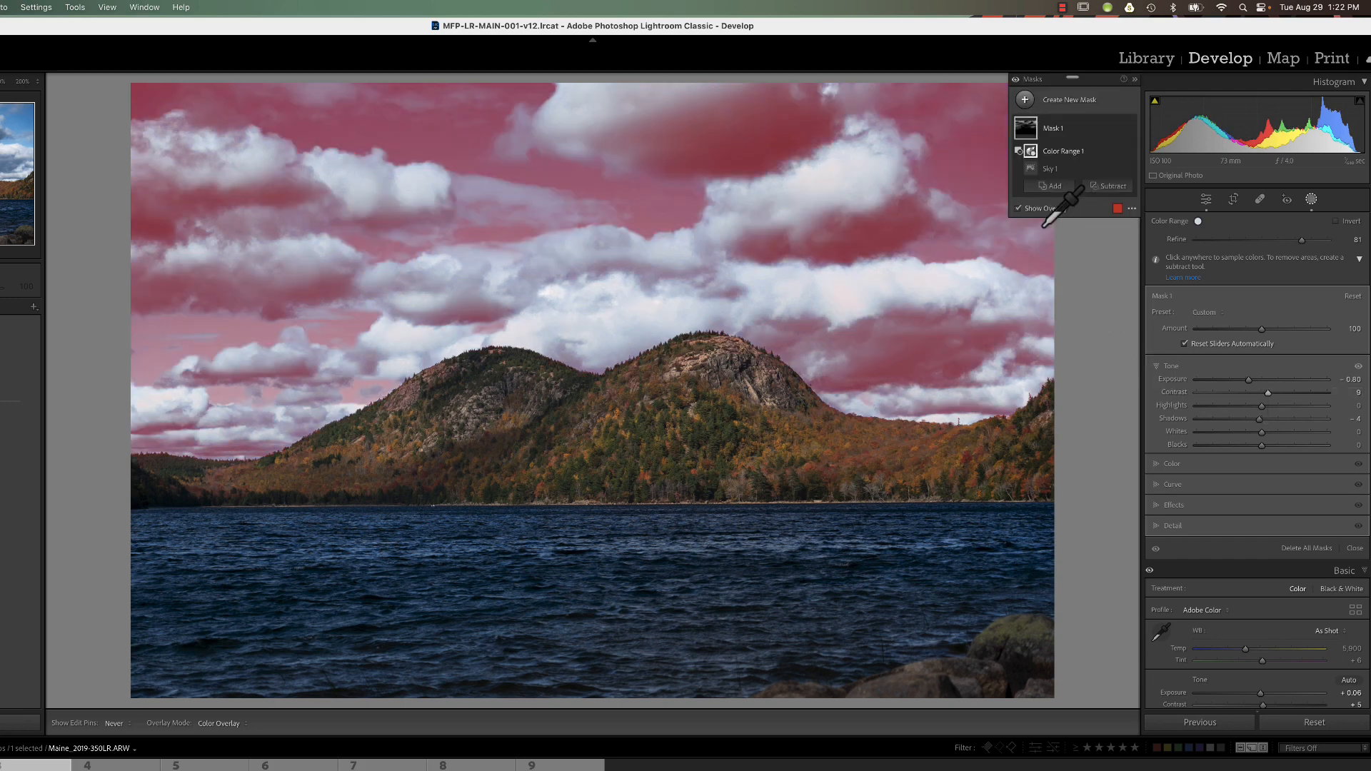
{"action": "left_click", "coordinate": [1019, 207]}
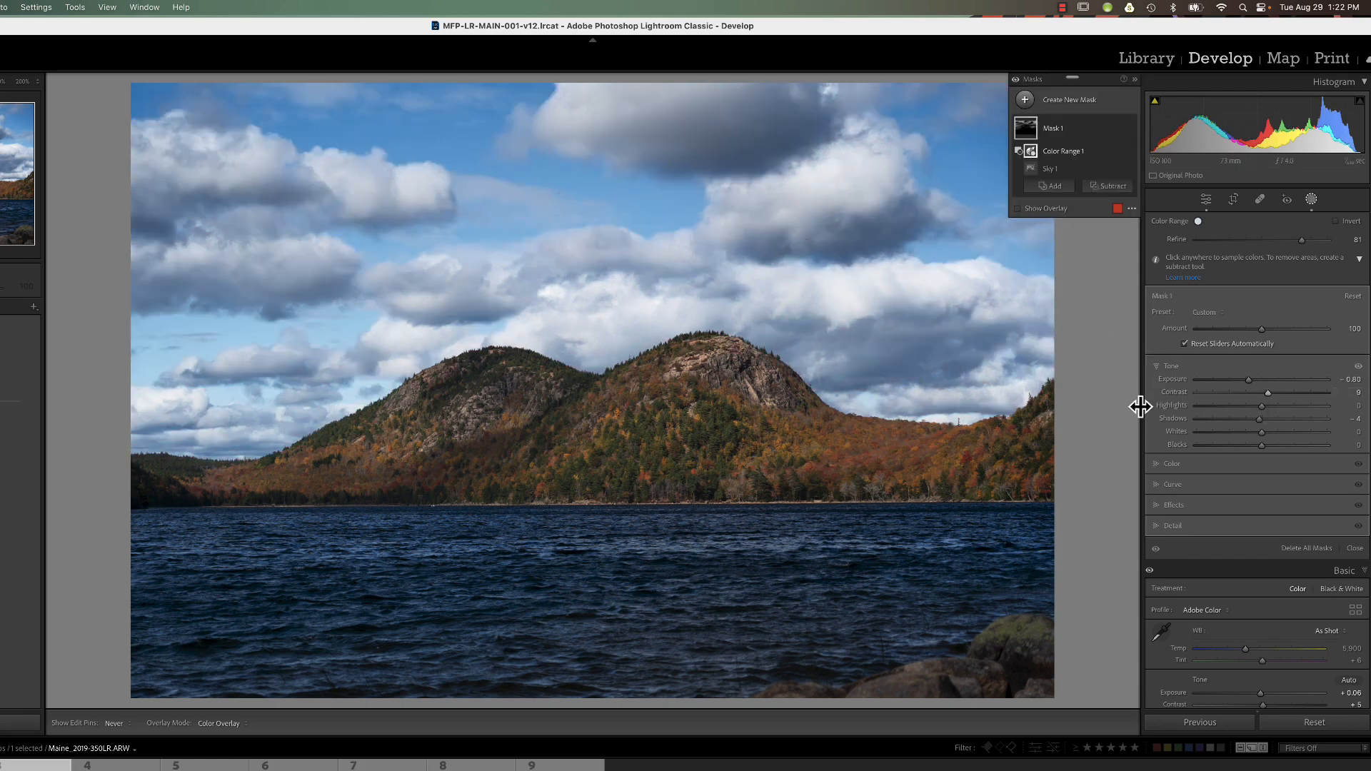
{"action": "mouse_move", "coordinate": [1263, 409]}
{"action": "left_mouse_down"}
{"action": "mouse_move", "coordinate": [1280, 413]}
{"action": "mouse_move", "coordinate": [1253, 415]}
{"action": "mouse_move", "coordinate": [1267, 424]}
{"action": "left_mouse_up"}
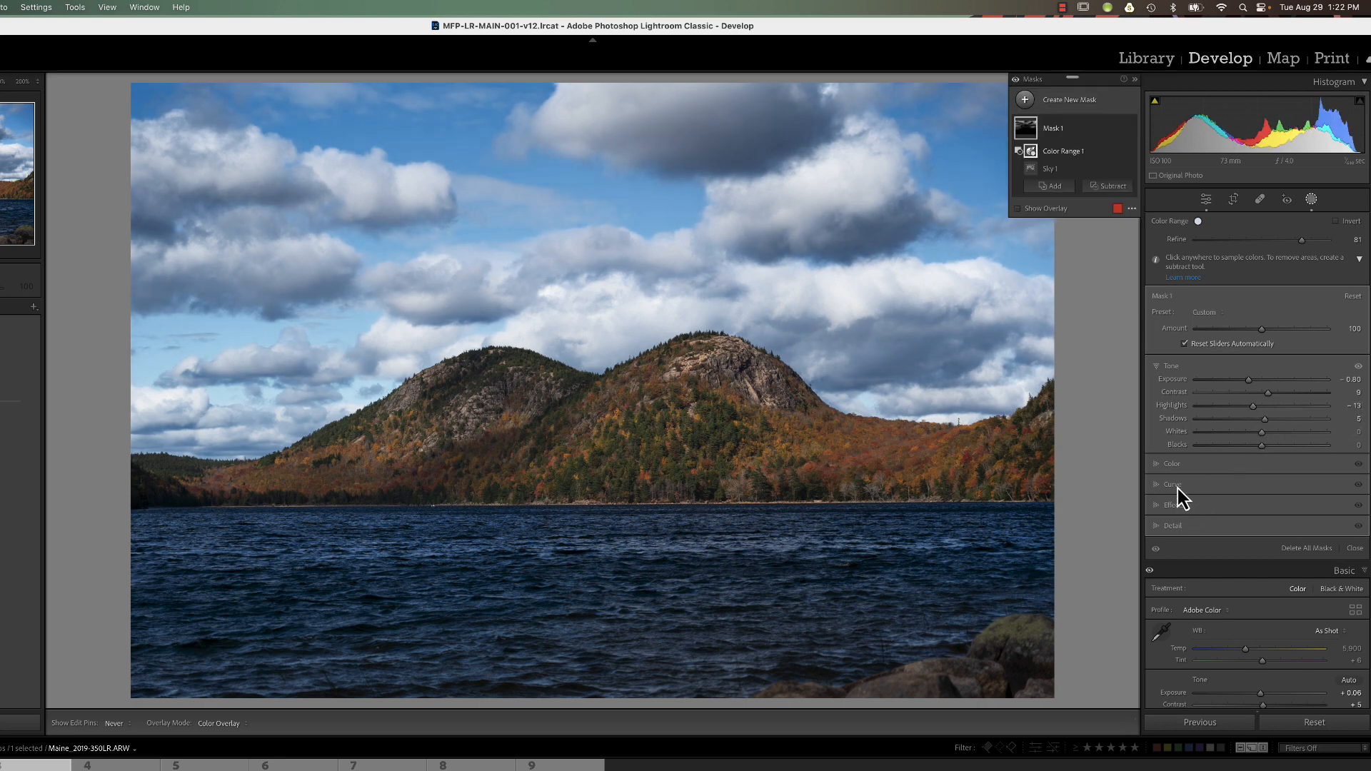
{"action": "left_click_drag", "start_coordinate": [1267, 396], "coordinate": [1283, 395]}
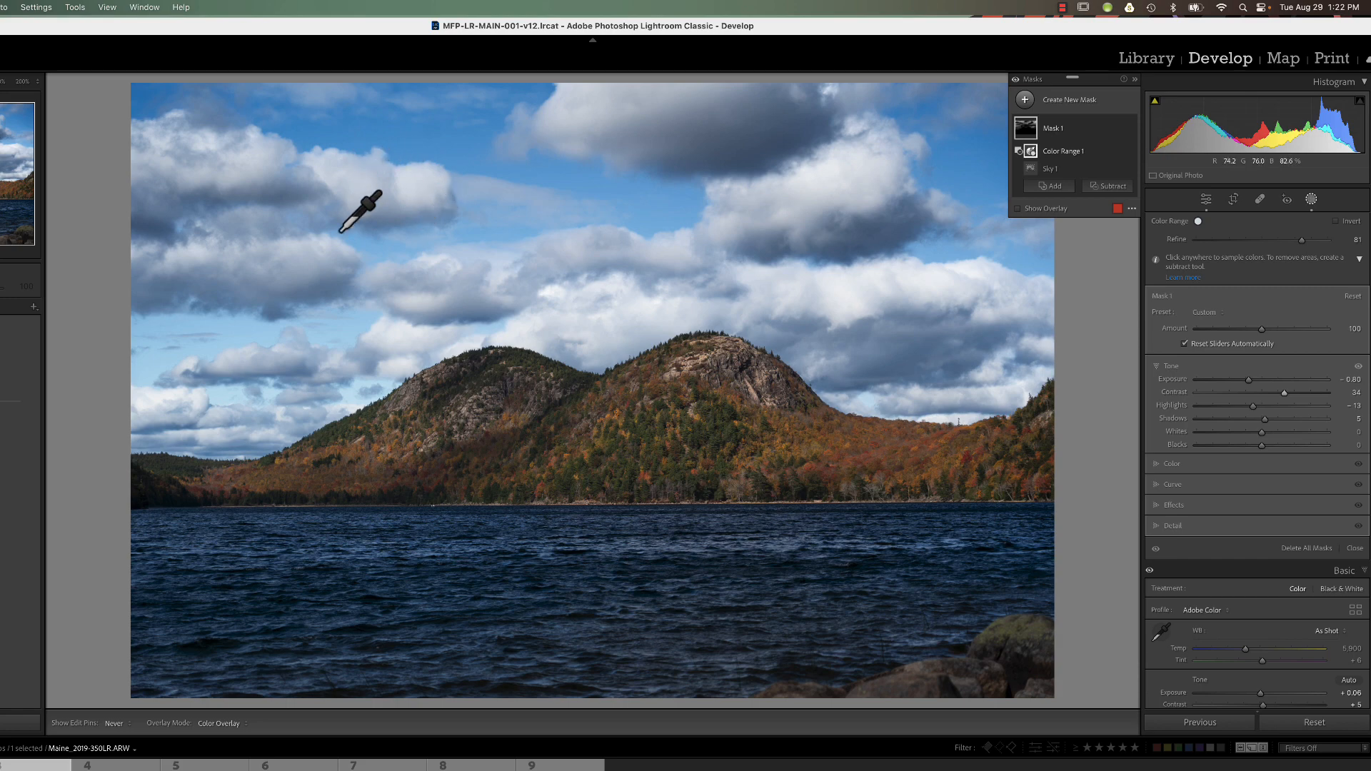
- Create a second sky mask and subtract the blue sky from it with a Color Range refined to 66
{"action": "left_click", "coordinate": [1026, 102]}
{"action": "left_click", "coordinate": [1087, 141]}
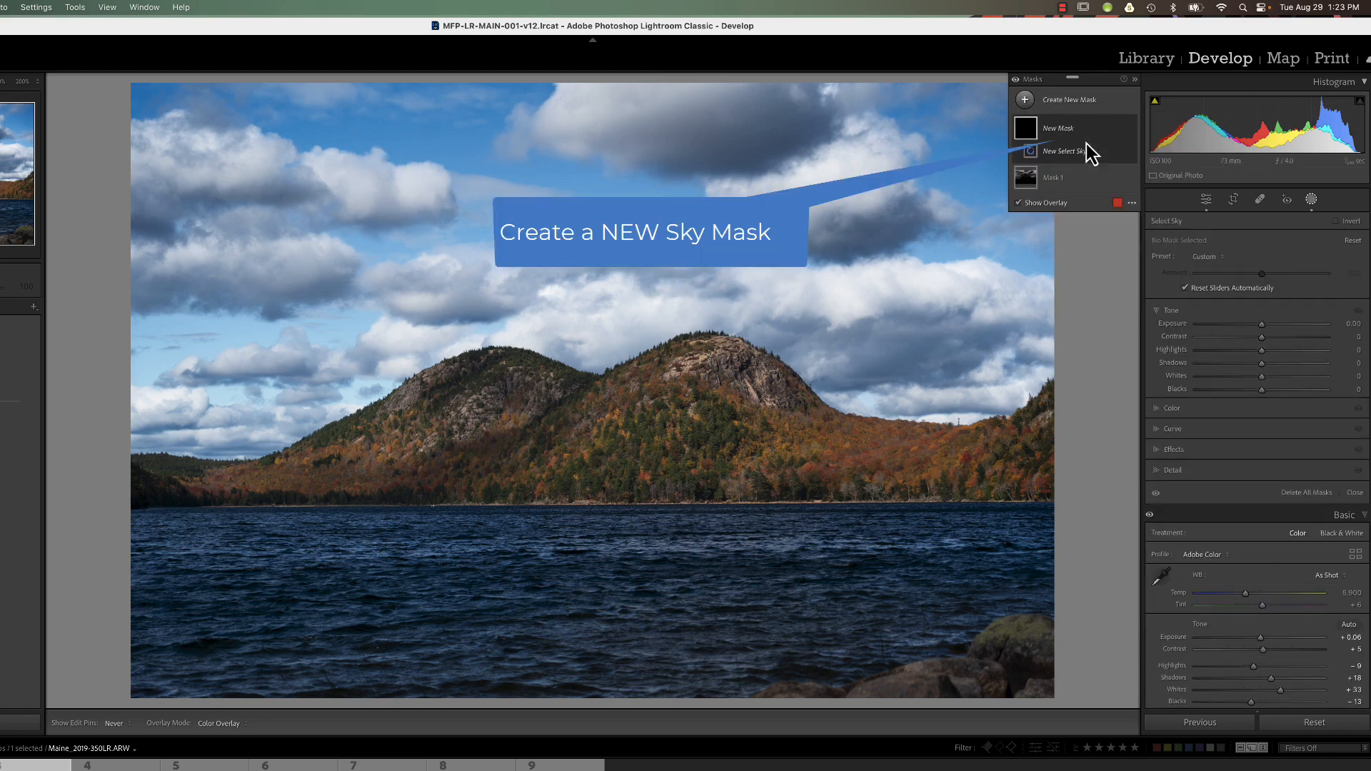
{"action": "left_click", "coordinate": [1108, 170]}
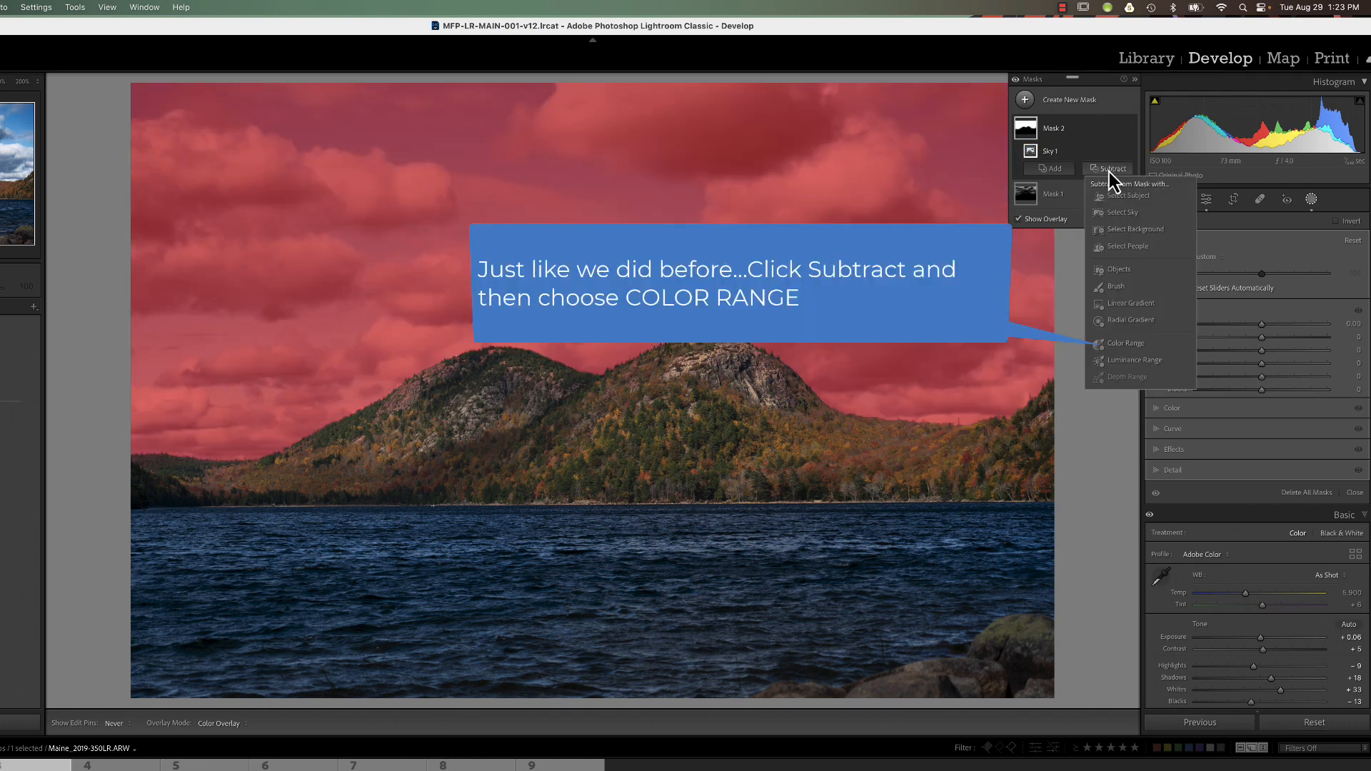
{"action": "left_click", "coordinate": [1126, 344]}
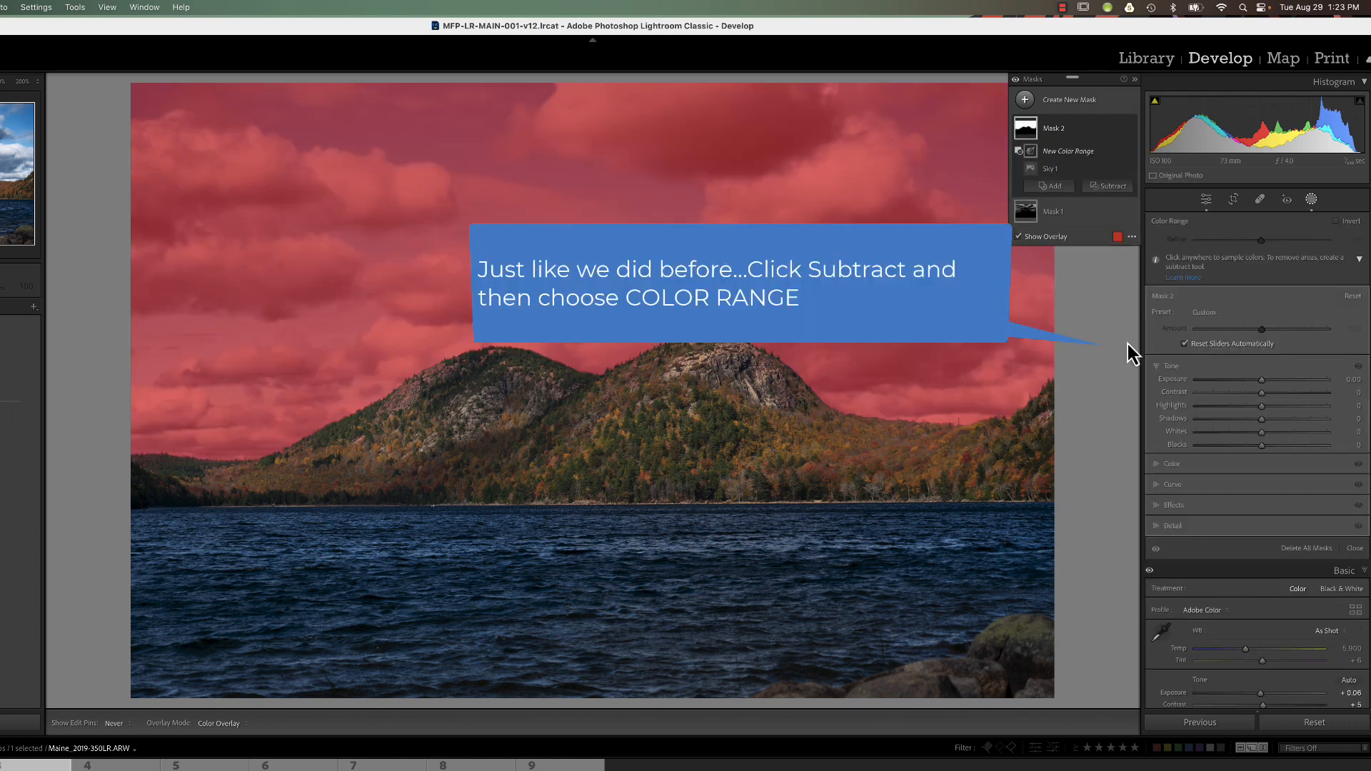
{"action": "left_click", "coordinate": [658, 202]}
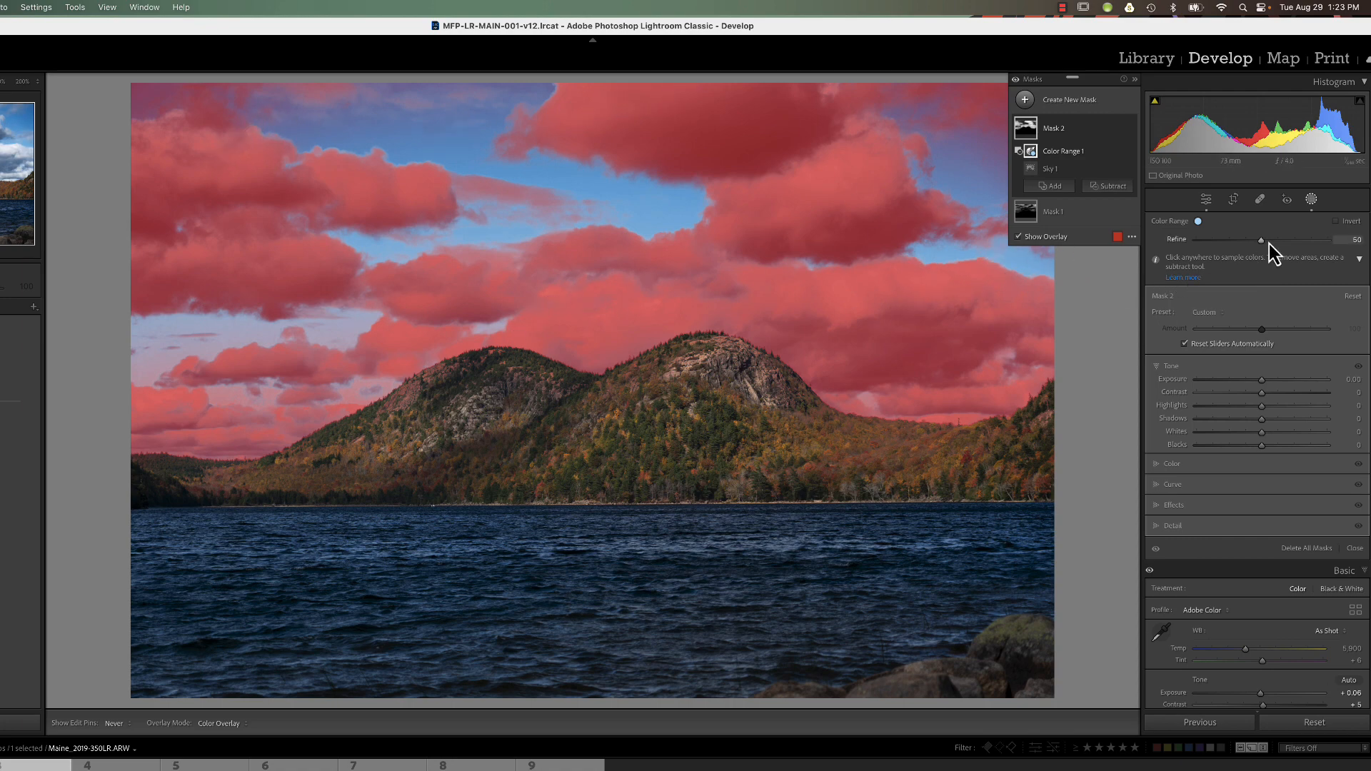
{"action": "mouse_move", "coordinate": [1262, 242]}
{"action": "left_mouse_down"}
{"action": "mouse_move", "coordinate": [1241, 248]}
{"action": "mouse_move", "coordinate": [1282, 249]}
{"action": "left_mouse_up"}
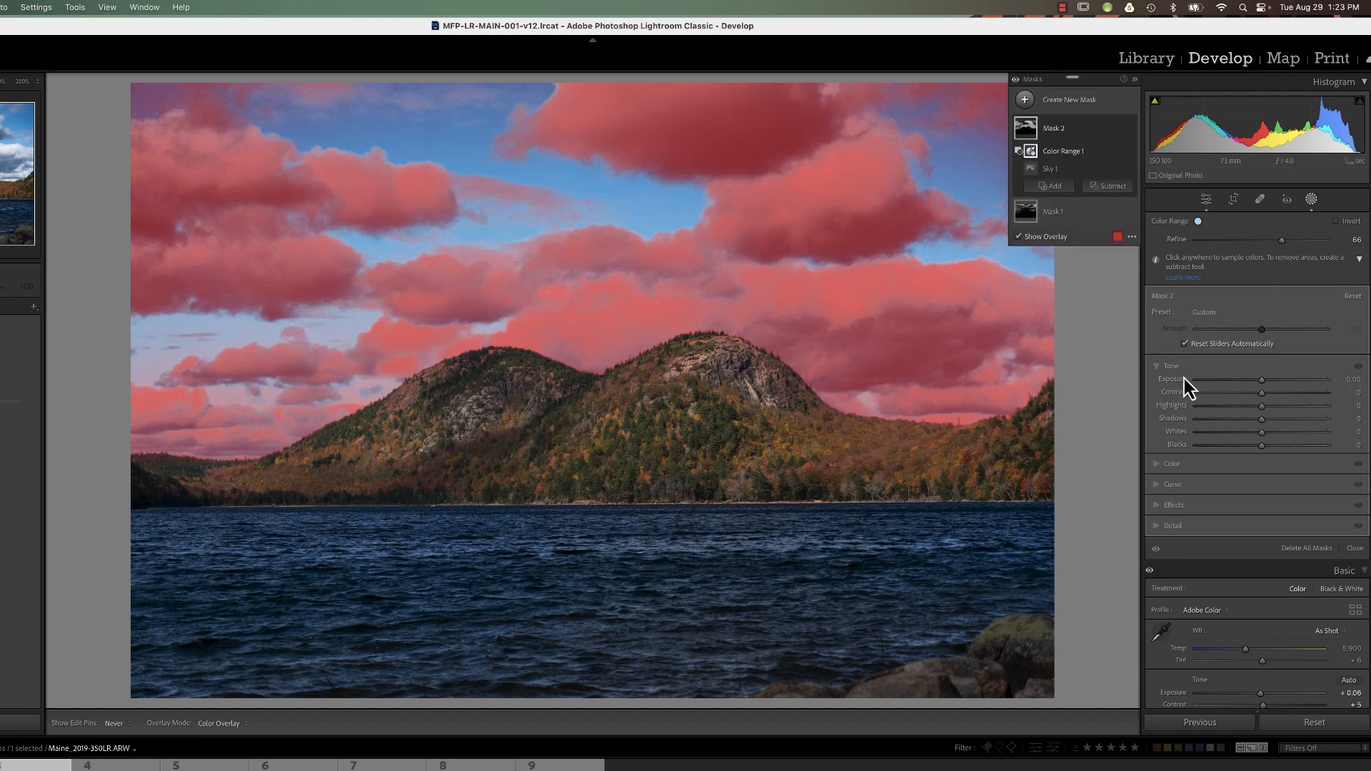
- Set the cloud mask's Exposure to 0.29, Whites to -3 and Blacks to 43, raising Contrast and lowering Highlights
{"action": "left_click_drag", "start_coordinate": [1262, 383], "coordinate": [1214, 451]}
{"action": "mouse_move", "coordinate": [1275, 444]}
{"action": "left_mouse_down"}
{"action": "mouse_move", "coordinate": [1309, 436]}
{"action": "mouse_move", "coordinate": [1290, 444]}
{"action": "left_mouse_up"}
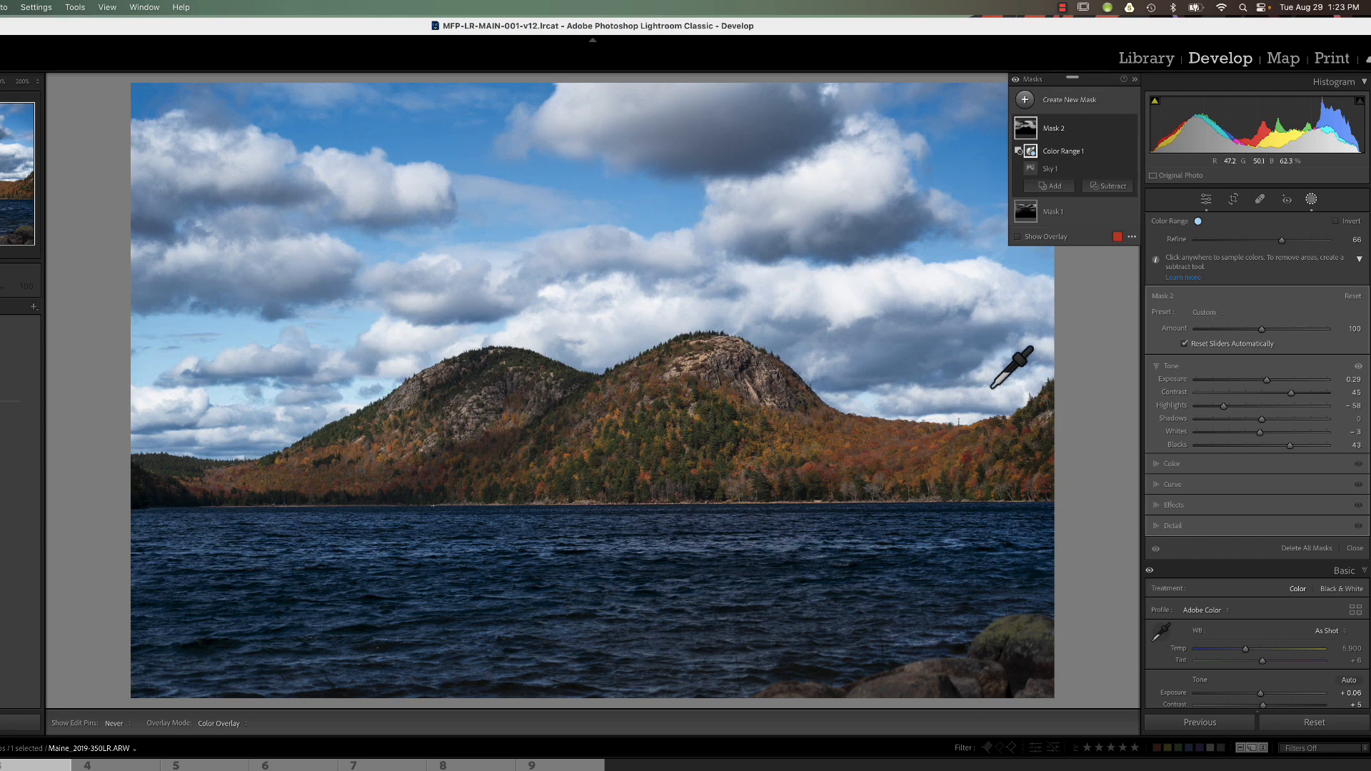
- Set the cloud mask's Saturation to -84, Texture to 59 and Clarity to -53
{"action": "left_click", "coordinate": [1180, 464]}
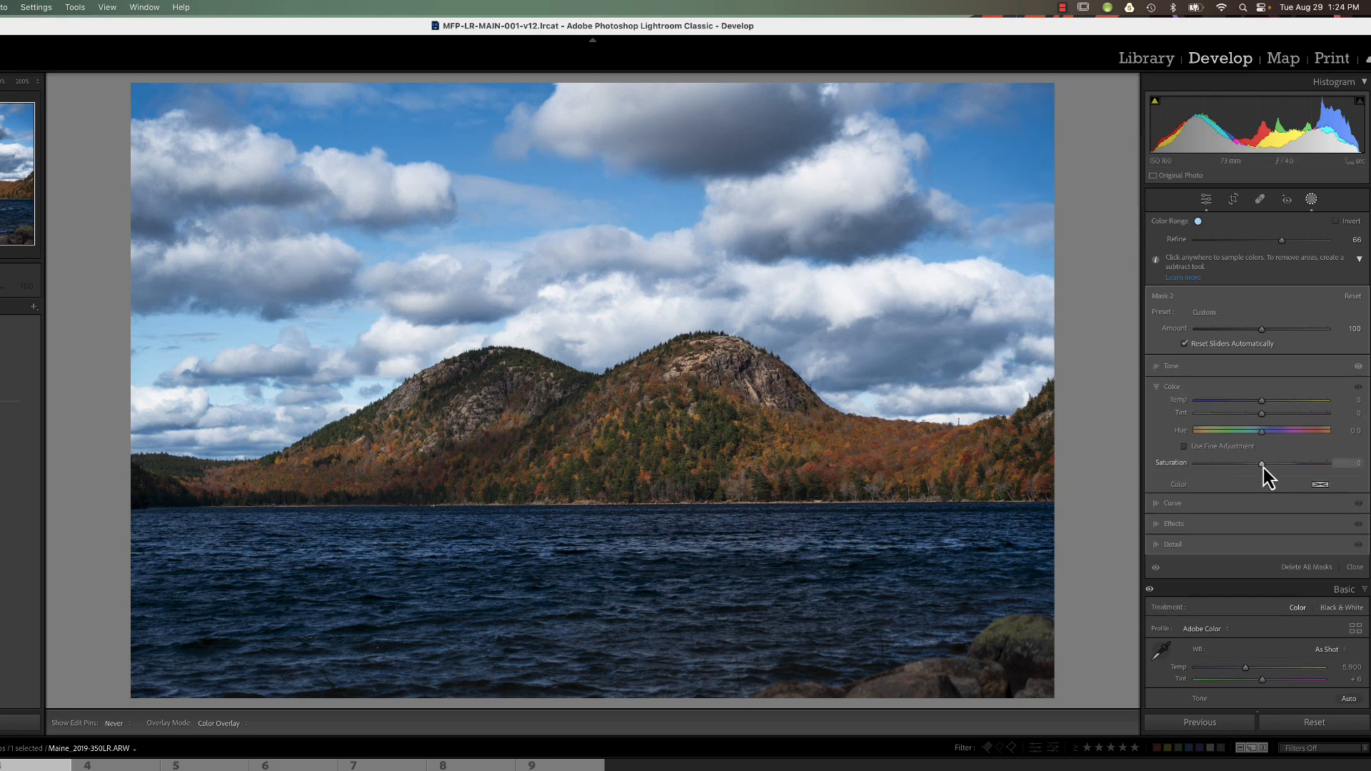
{"action": "left_click_drag", "start_coordinate": [1263, 468], "coordinate": [1209, 471]}
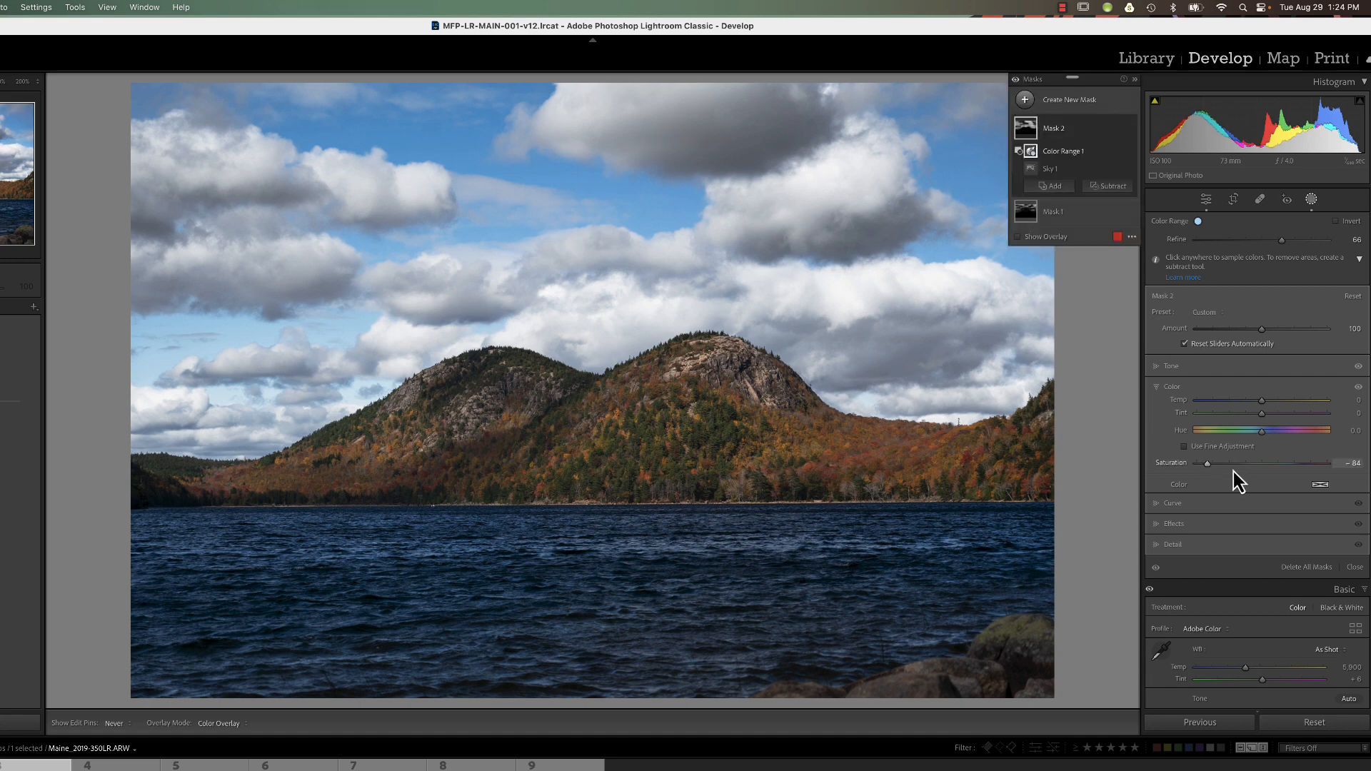
{"action": "left_click", "coordinate": [1182, 528]}
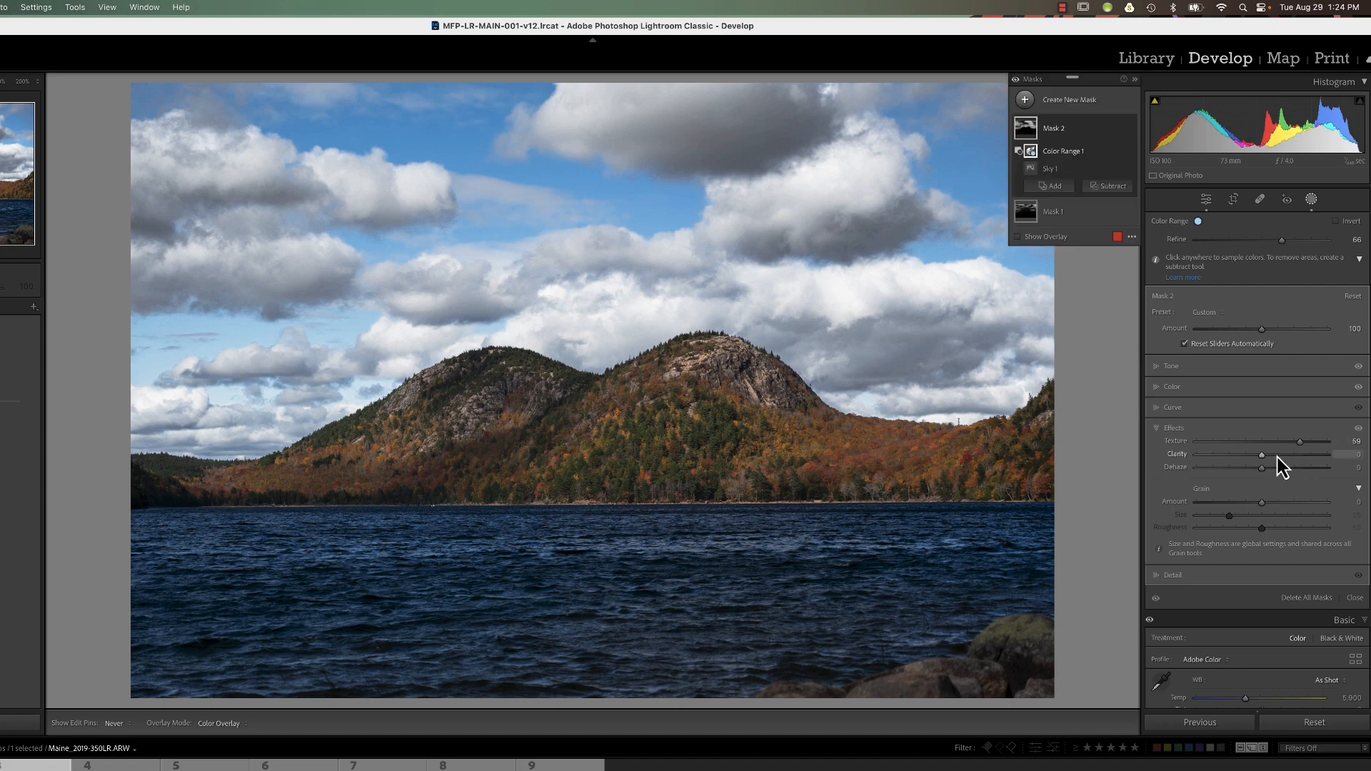
{"action": "left_click_drag", "start_coordinate": [1261, 456], "coordinate": [1223, 465]}
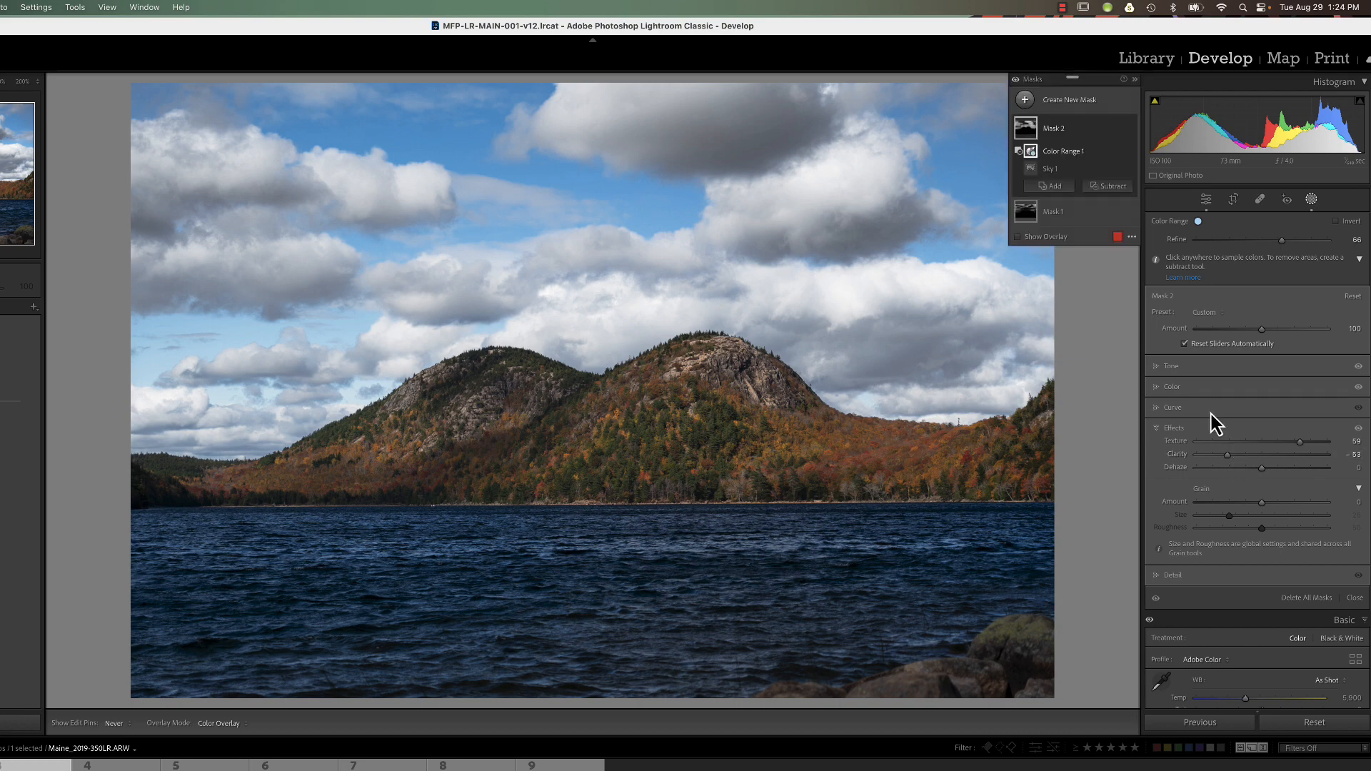
- Fine-tune the cloud mask's tone to brighten the clouds and set its Temp to 27
{"action": "left_click", "coordinate": [1172, 366]}
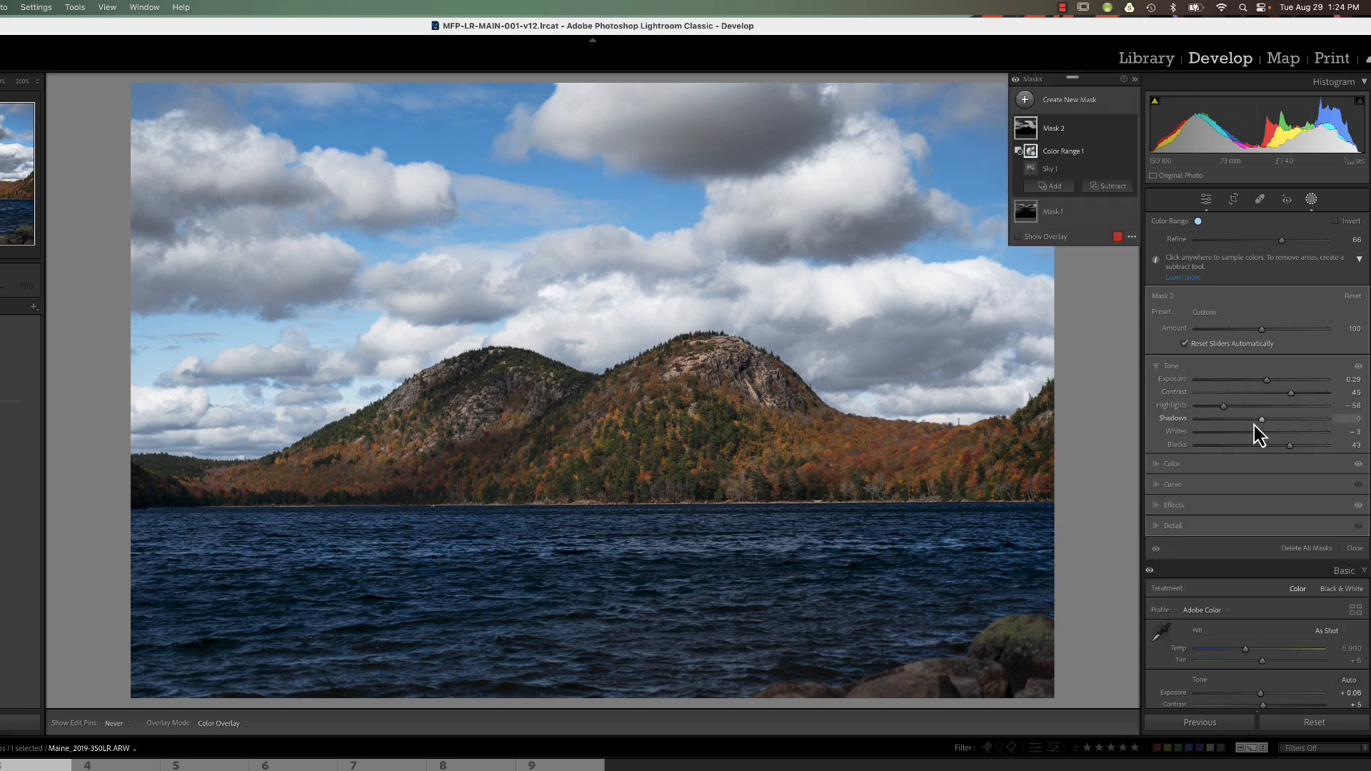
{"action": "left_click_drag", "start_coordinate": [1261, 434], "coordinate": [1247, 410]}
{"action": "left_click", "coordinate": [1177, 469]}
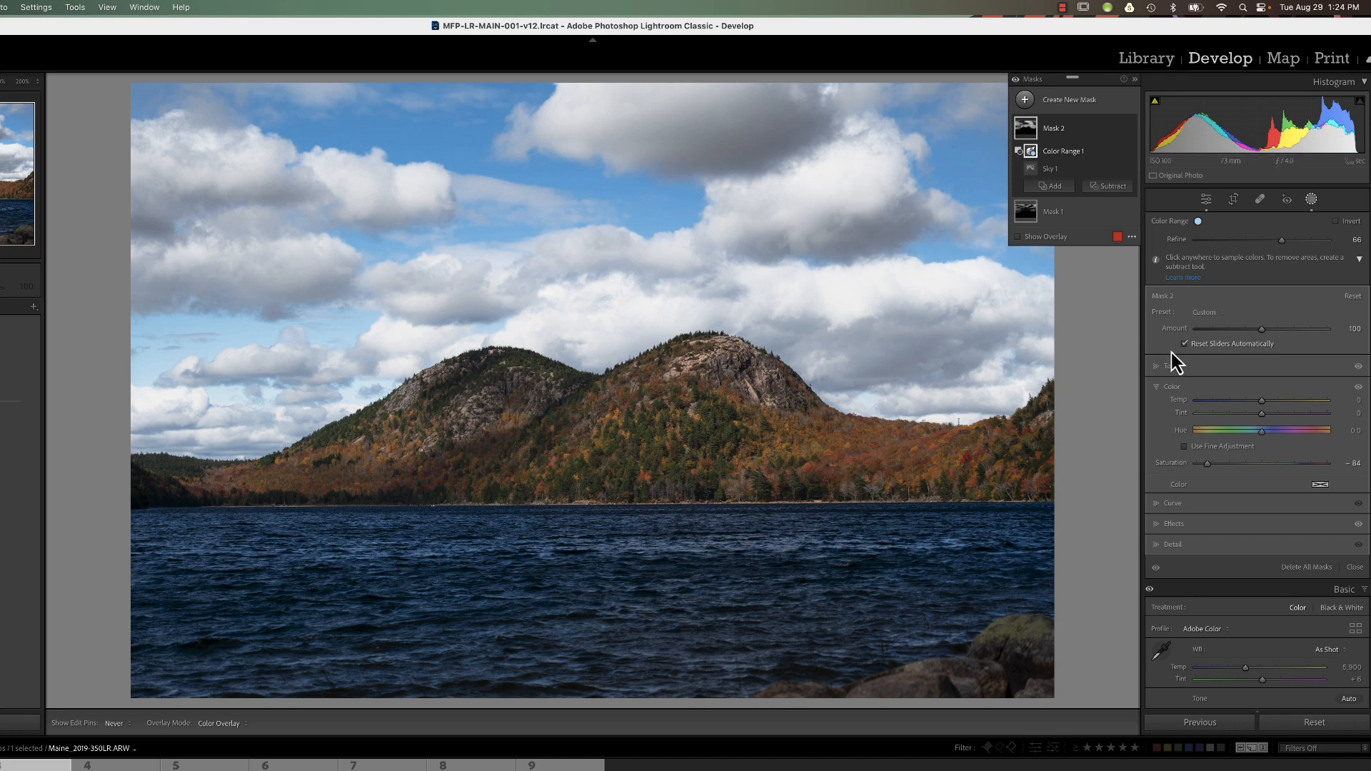
{"action": "left_click_drag", "start_coordinate": [1264, 405], "coordinate": [1283, 405]}
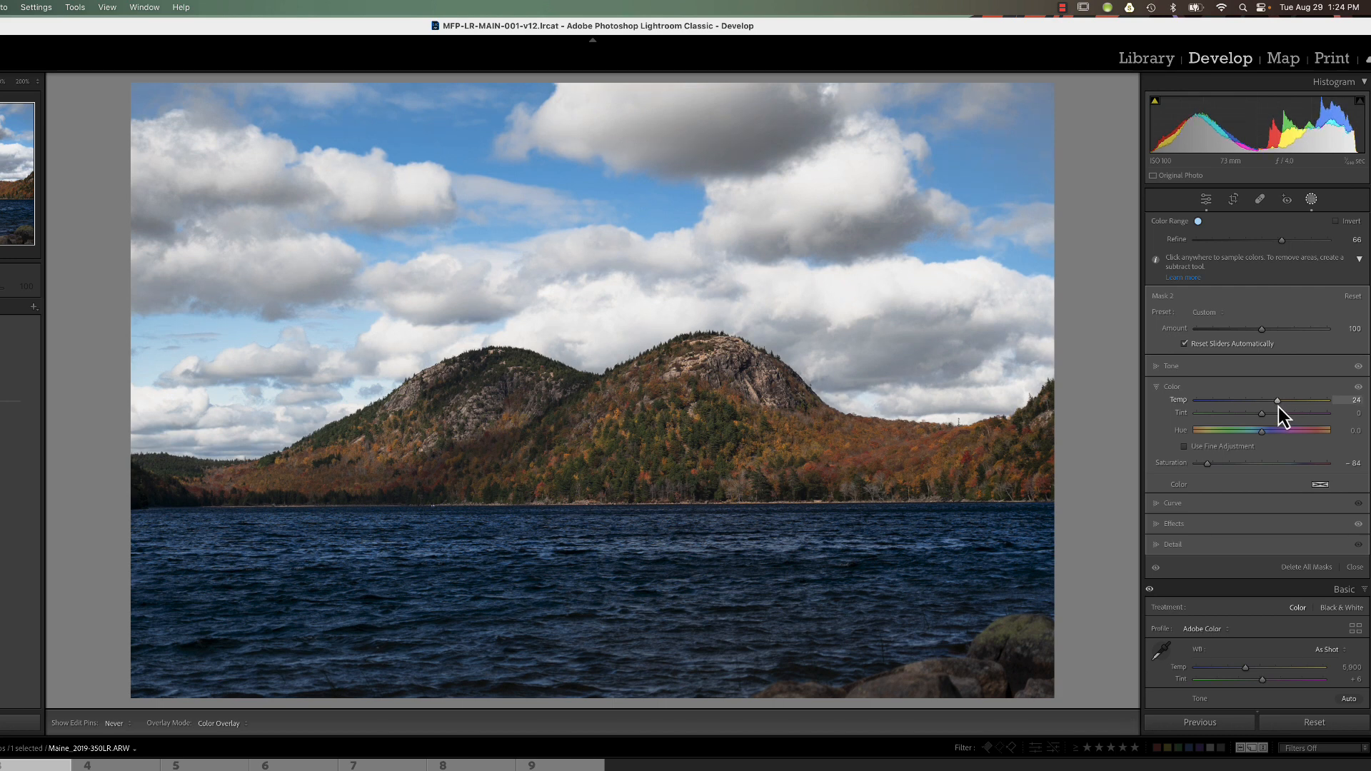
{"action": "left_click_drag", "start_coordinate": [1279, 407], "coordinate": [1282, 405]}
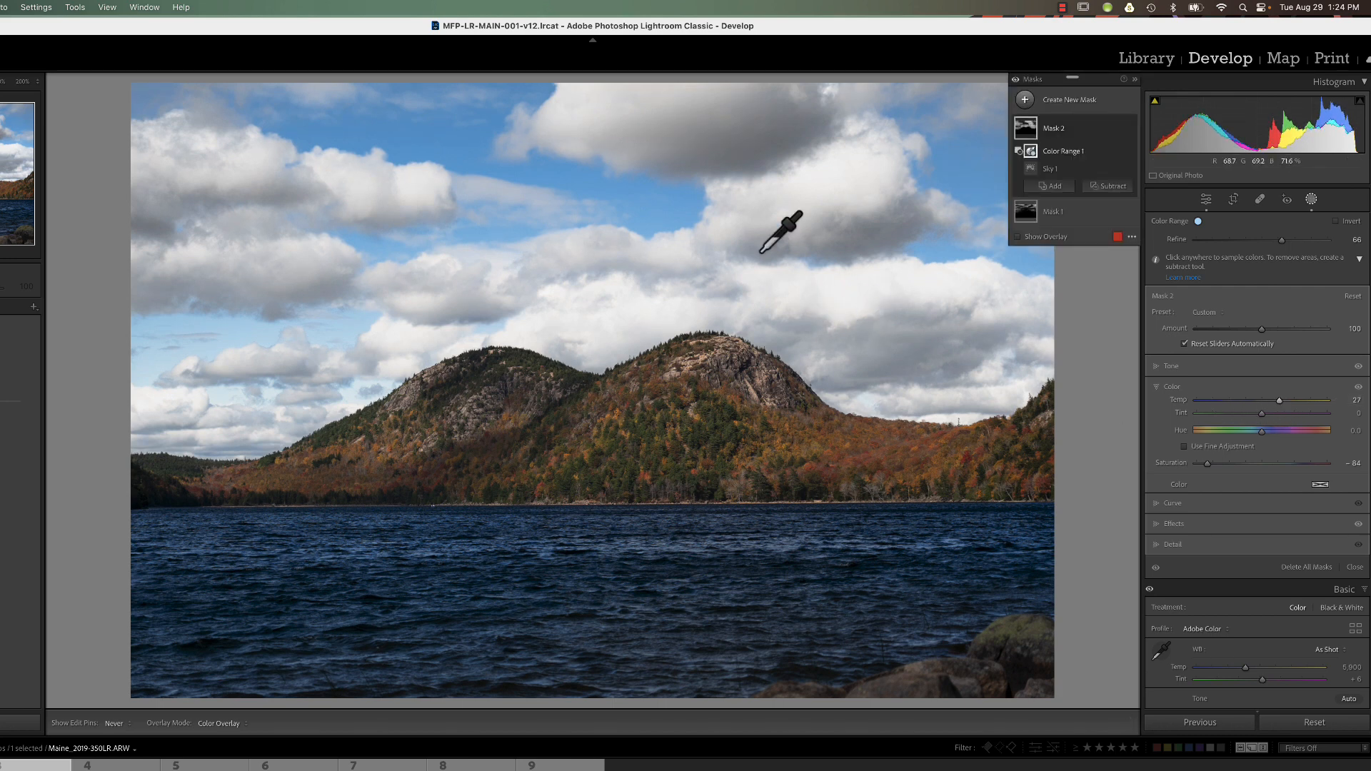
- Compare the sky with and without the cloud mask and the blue sky mask, hiding and showing each in turn
{"action": "left_click", "coordinate": [1131, 130]}
{"action": "left_click", "coordinate": [1130, 129]}
{"action": "left_click", "coordinate": [1130, 130]}
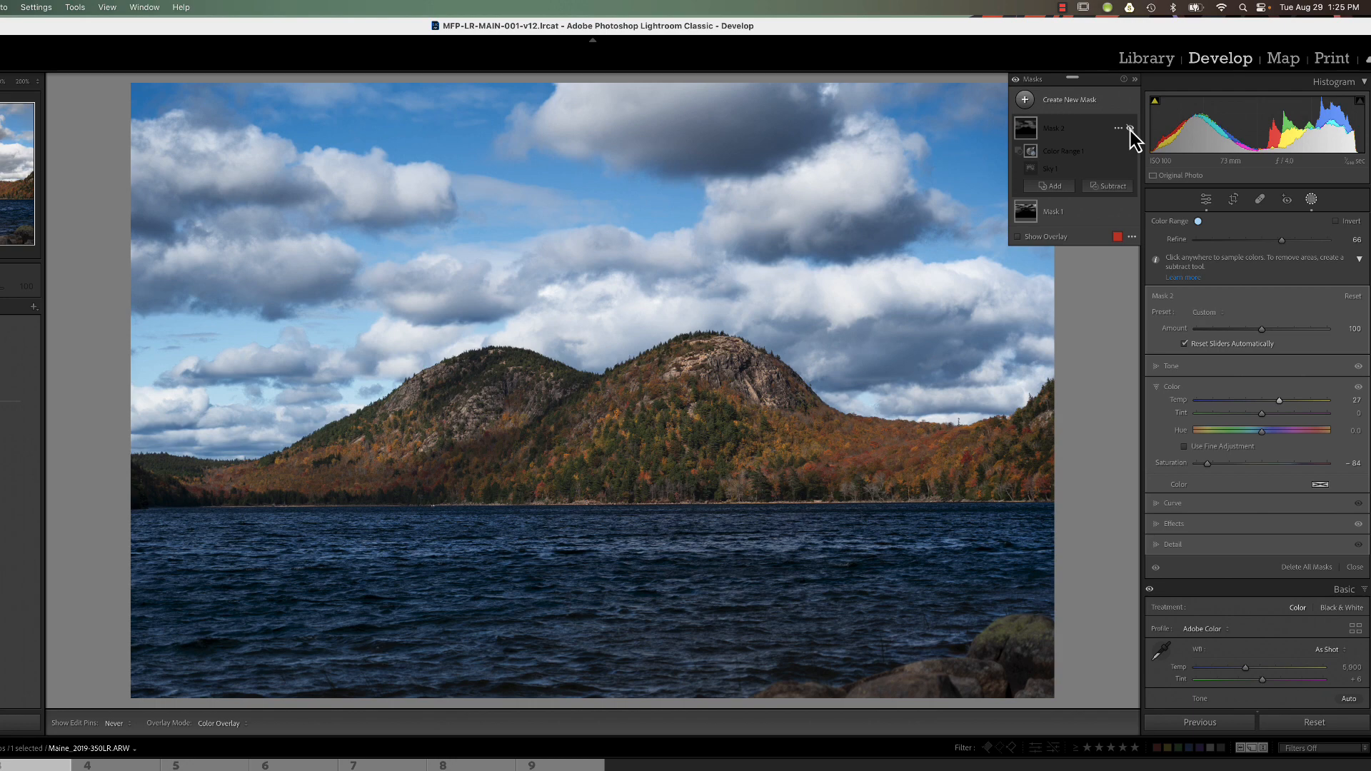
{"action": "left_click", "coordinate": [1130, 129]}
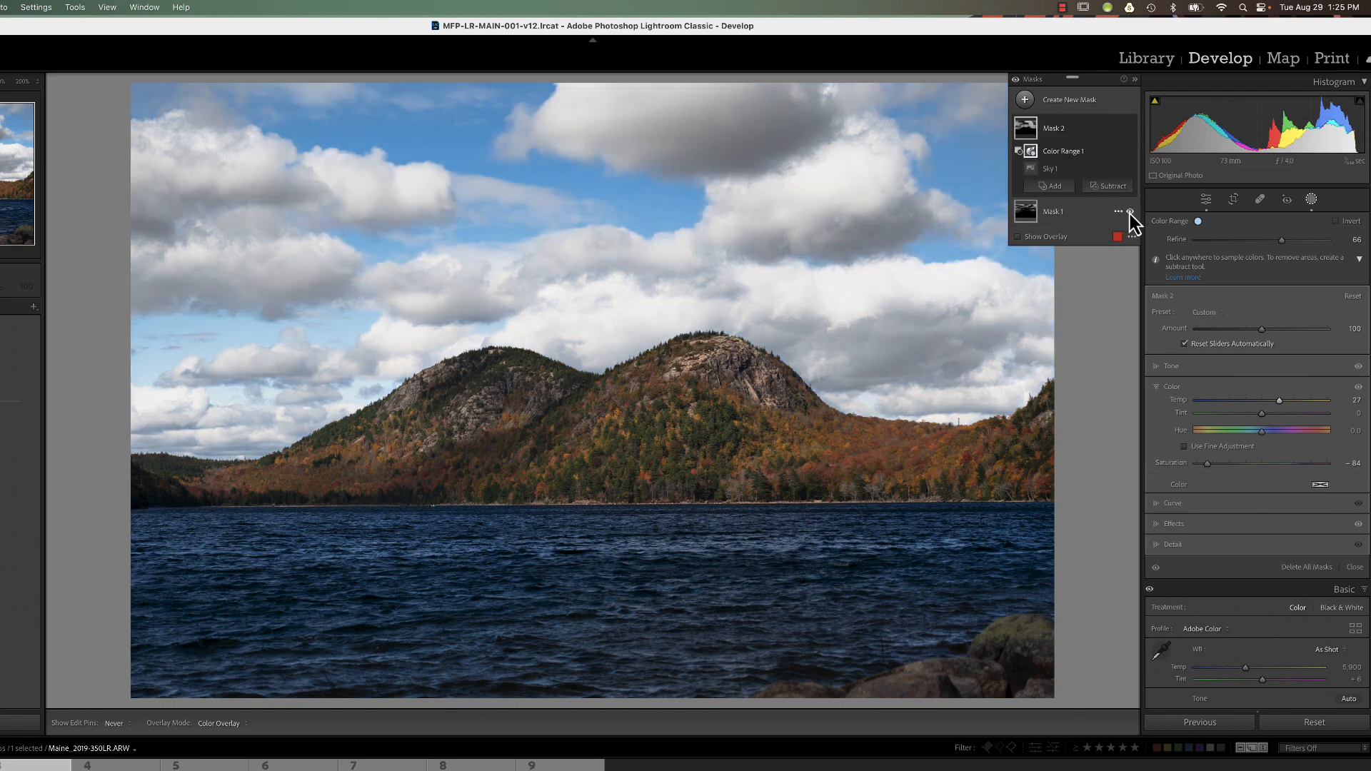
{"action": "left_click", "coordinate": [1130, 213]}
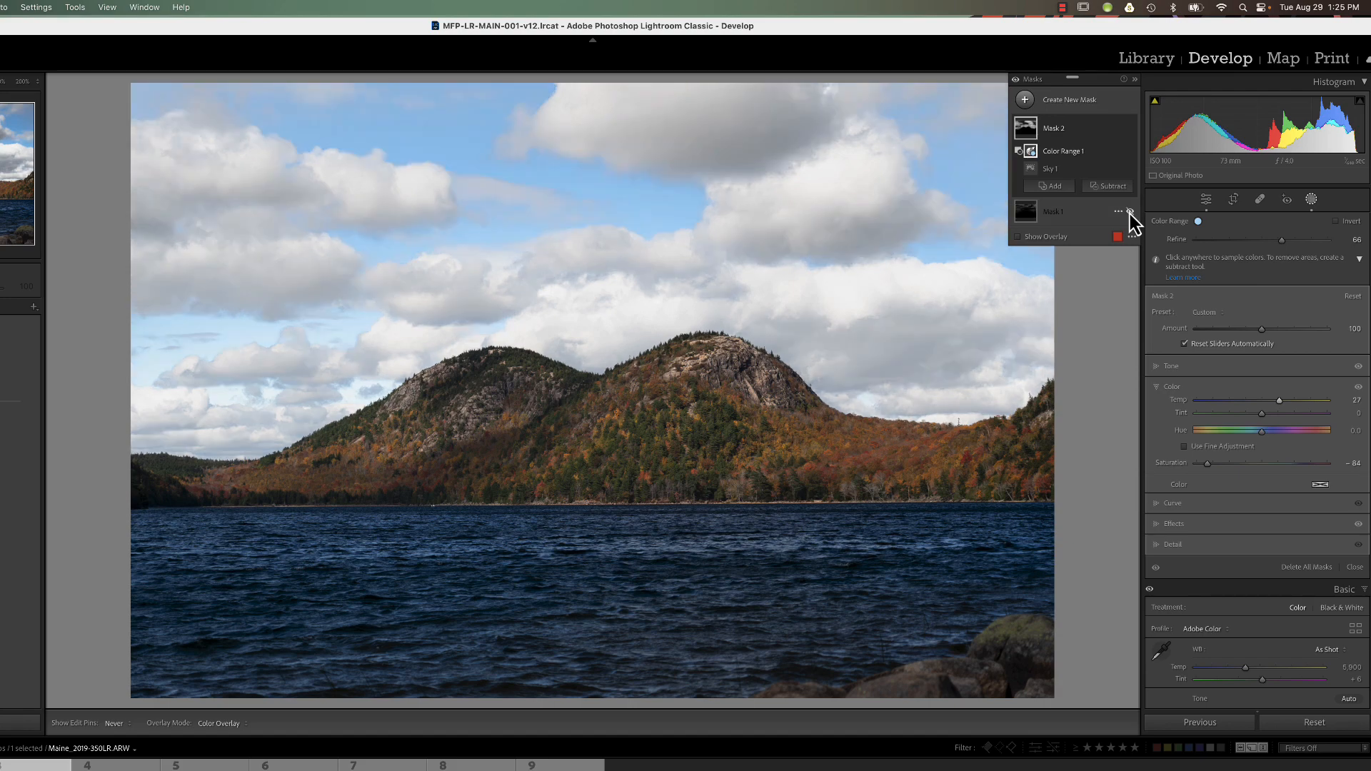
{"action": "left_click", "coordinate": [1130, 213]}
{"action": "left_click", "coordinate": [1130, 212]}
{"action": "left_click", "coordinate": [1129, 213]}
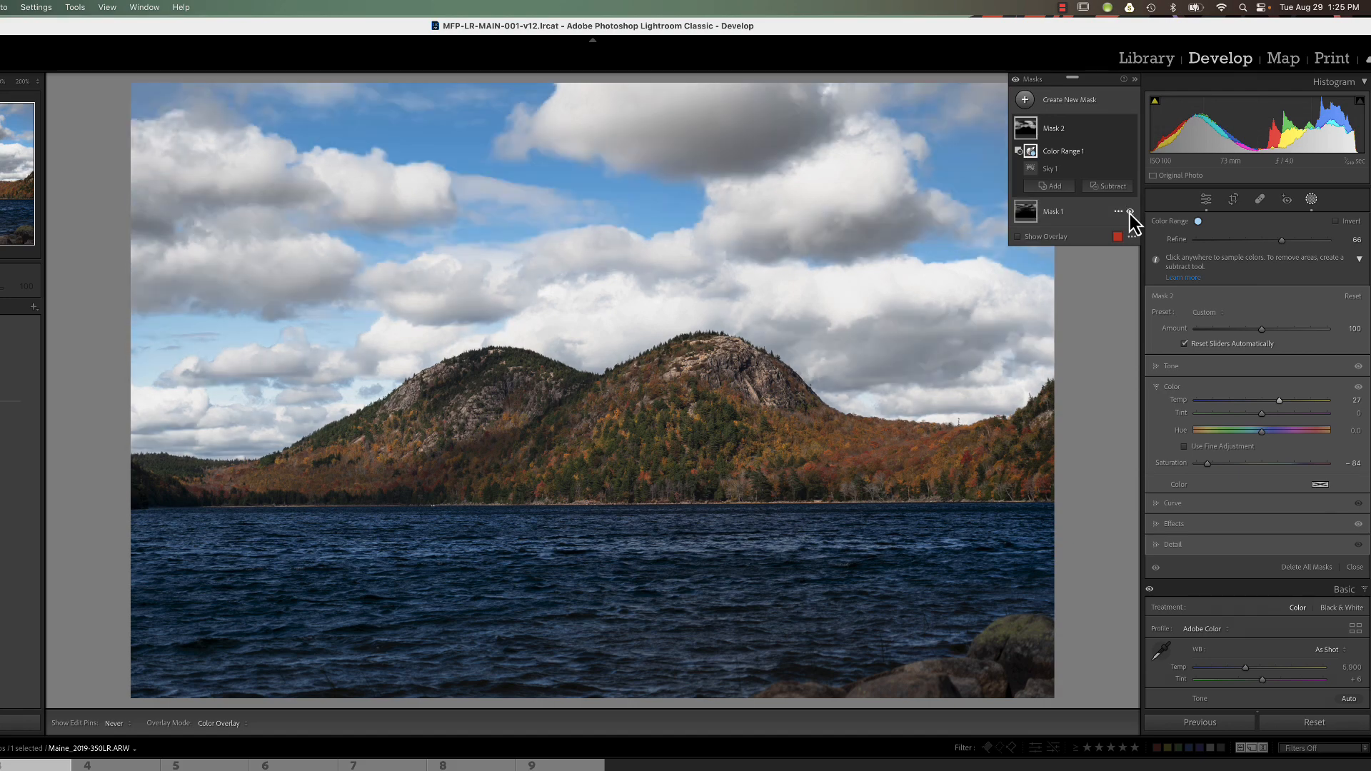
{"action": "left_click", "coordinate": [1130, 128]}
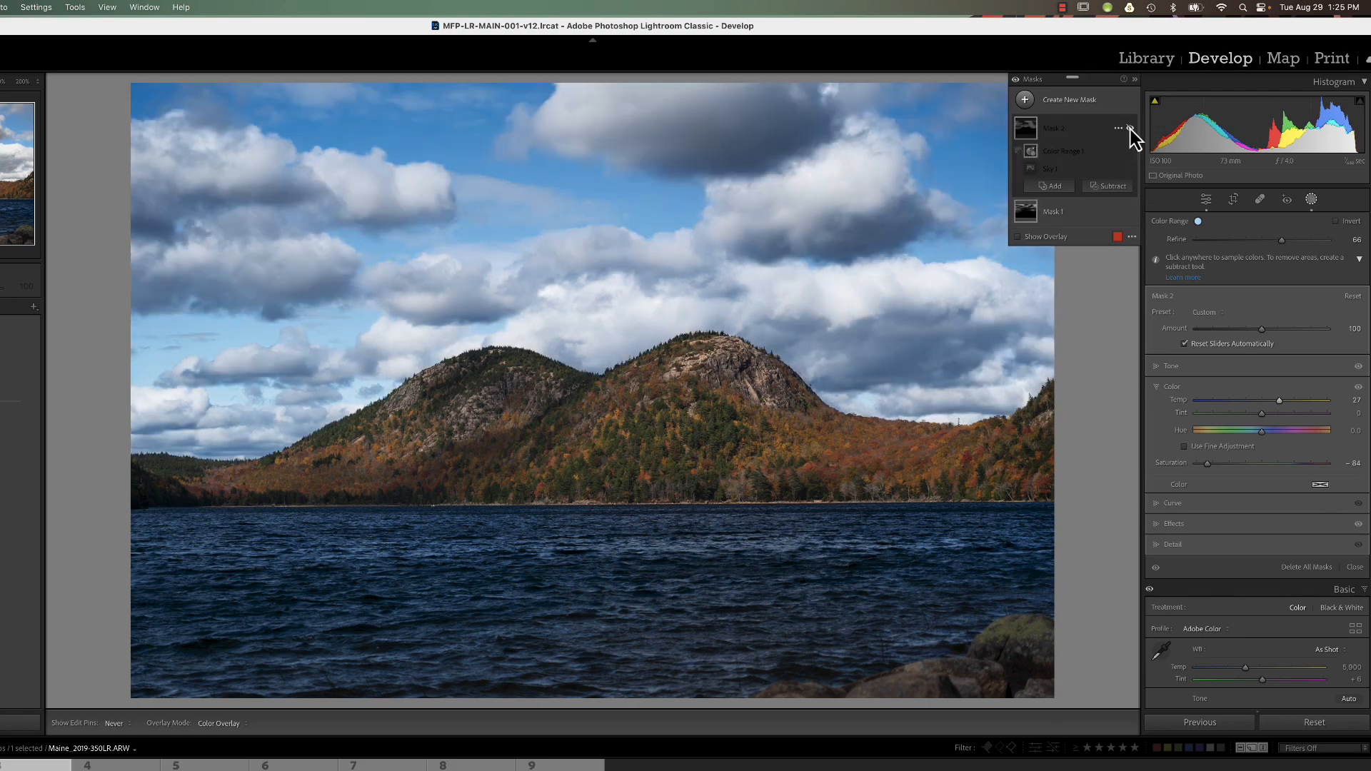
{"action": "left_click", "coordinate": [1130, 128]}
{"action": "left_click", "coordinate": [1130, 128]}
{"action": "left_click", "coordinate": [1130, 128]}
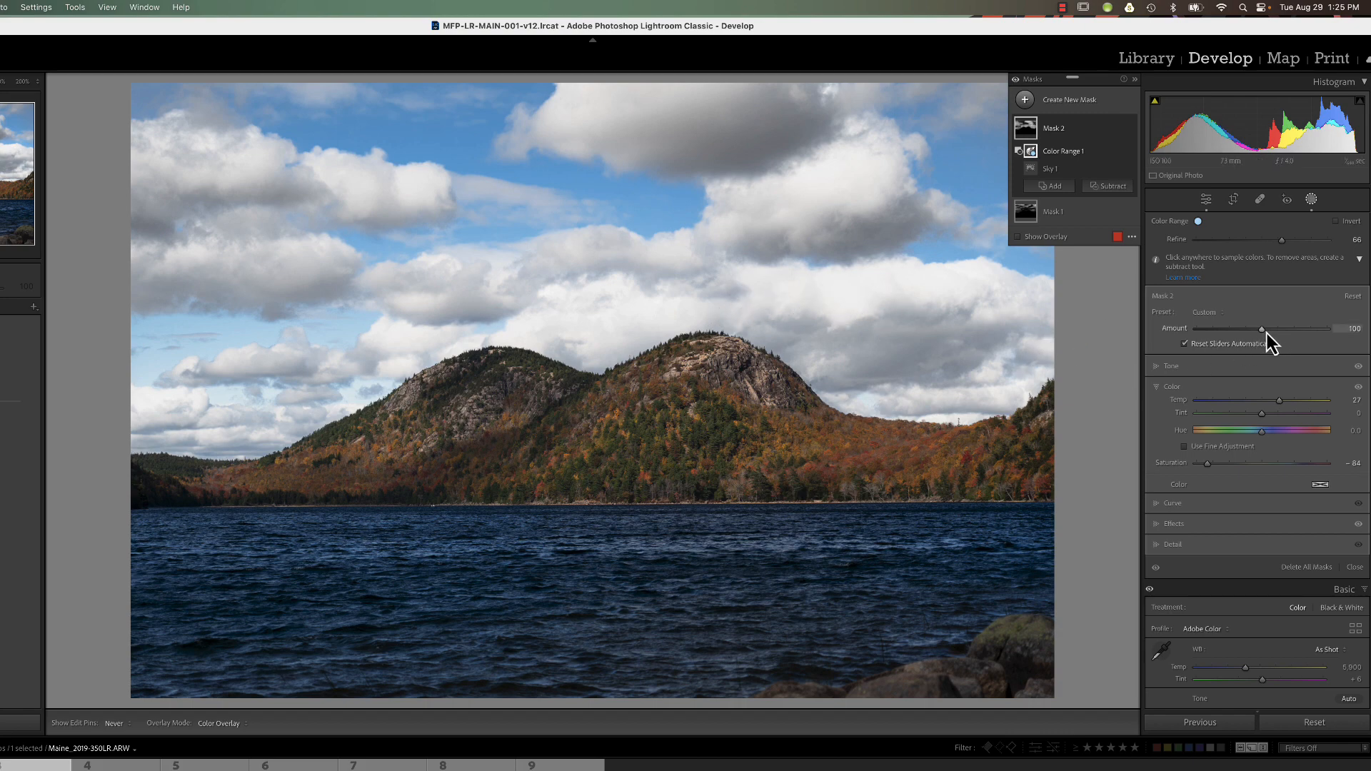
- Fine-tune the overall strength of the cloud mask, and set the blue sky mask's Amount to 102
{"action": "left_click", "coordinate": [1039, 130]}
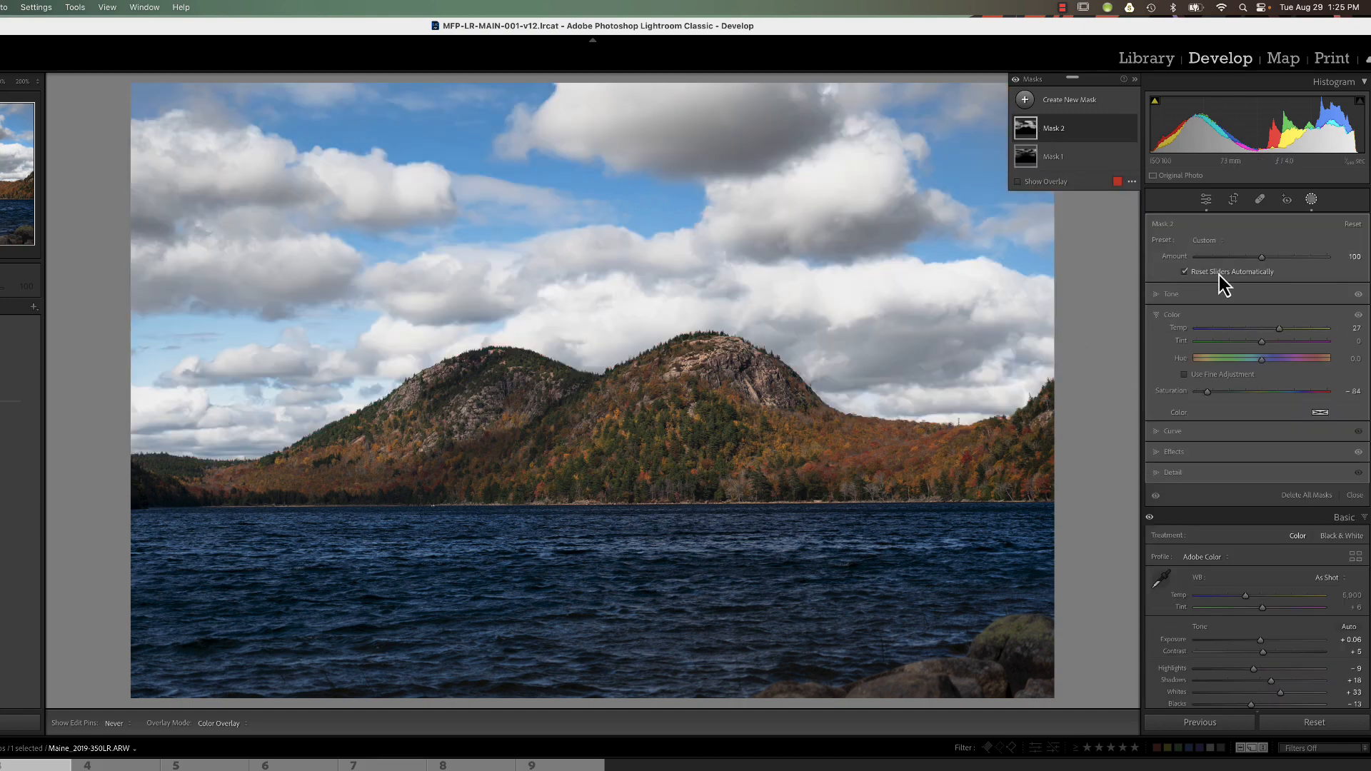
{"action": "mouse_move", "coordinate": [1264, 261]}
{"action": "left_mouse_down"}
{"action": "mouse_move", "coordinate": [1214, 264]}
{"action": "mouse_move", "coordinate": [1284, 263]}
{"action": "mouse_move", "coordinate": [1255, 266]}
{"action": "left_mouse_up"}
{"action": "left_click", "coordinate": [1035, 161]}
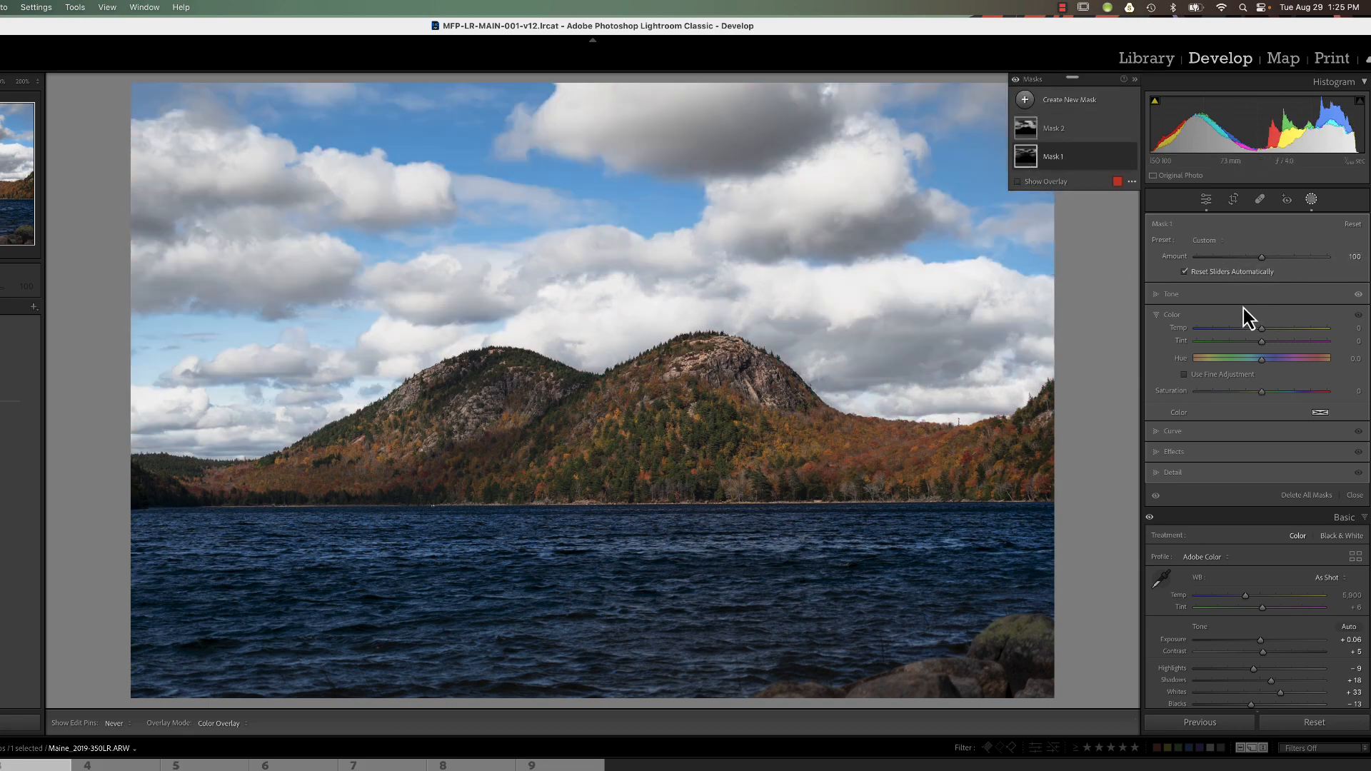
{"action": "mouse_move", "coordinate": [1263, 261]}
{"action": "left_mouse_down"}
{"action": "mouse_move", "coordinate": [1282, 263]}
{"action": "mouse_move", "coordinate": [1232, 267]}
{"action": "mouse_move", "coordinate": [1266, 264]}
{"action": "left_mouse_up"}
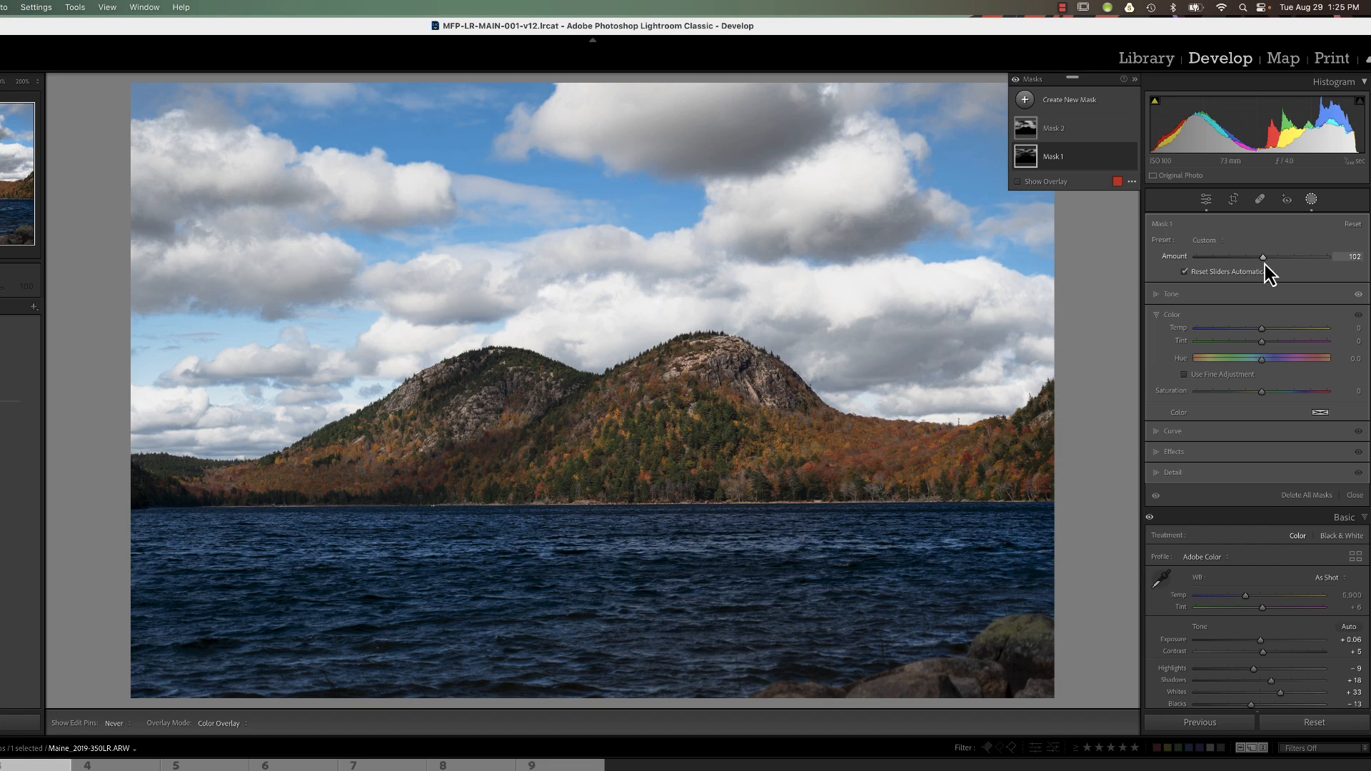
- Compare the photo before and after both sky masks by hiding and showing all masks
{"action": "left_click", "coordinate": [1017, 85]}
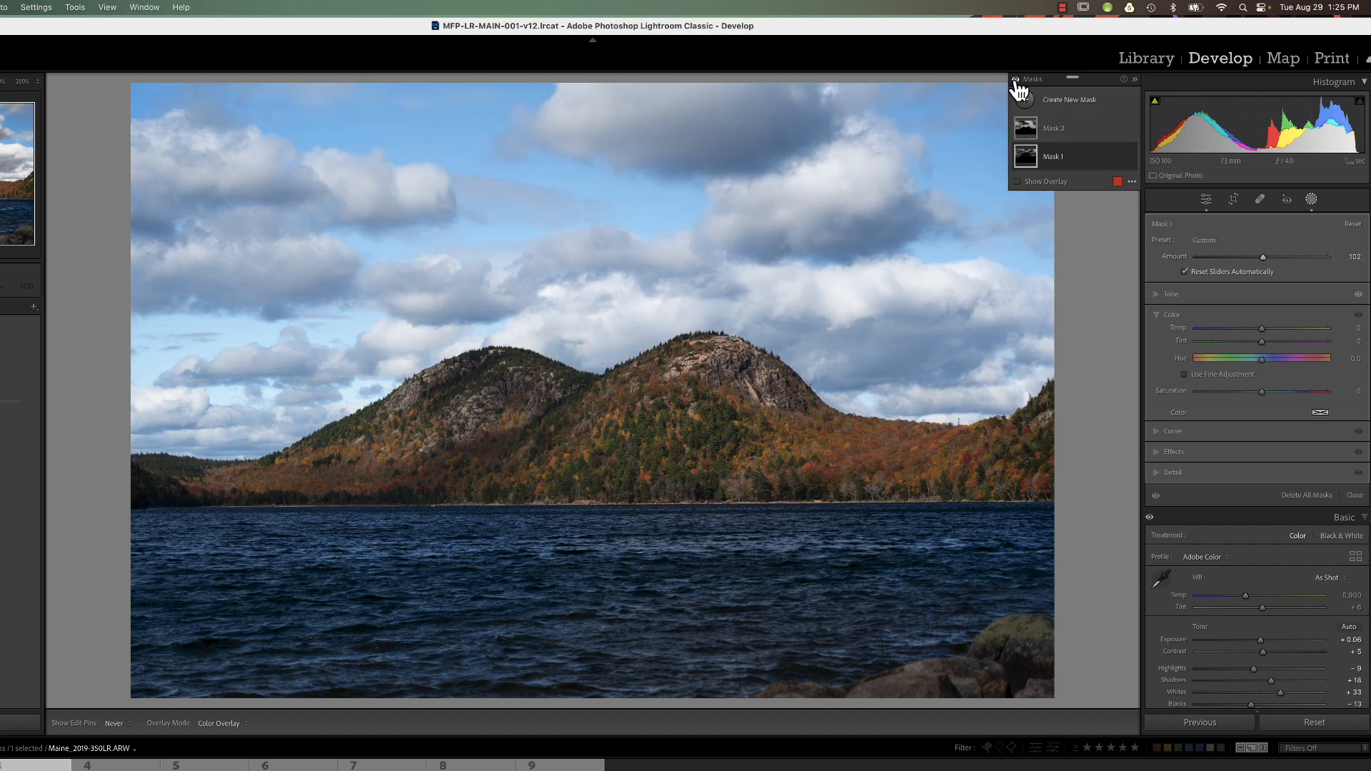
{"action": "left_click", "coordinate": [1017, 85]}
{"action": "left_click", "coordinate": [1017, 84]}
{"action": "left_click", "coordinate": [1017, 84]}
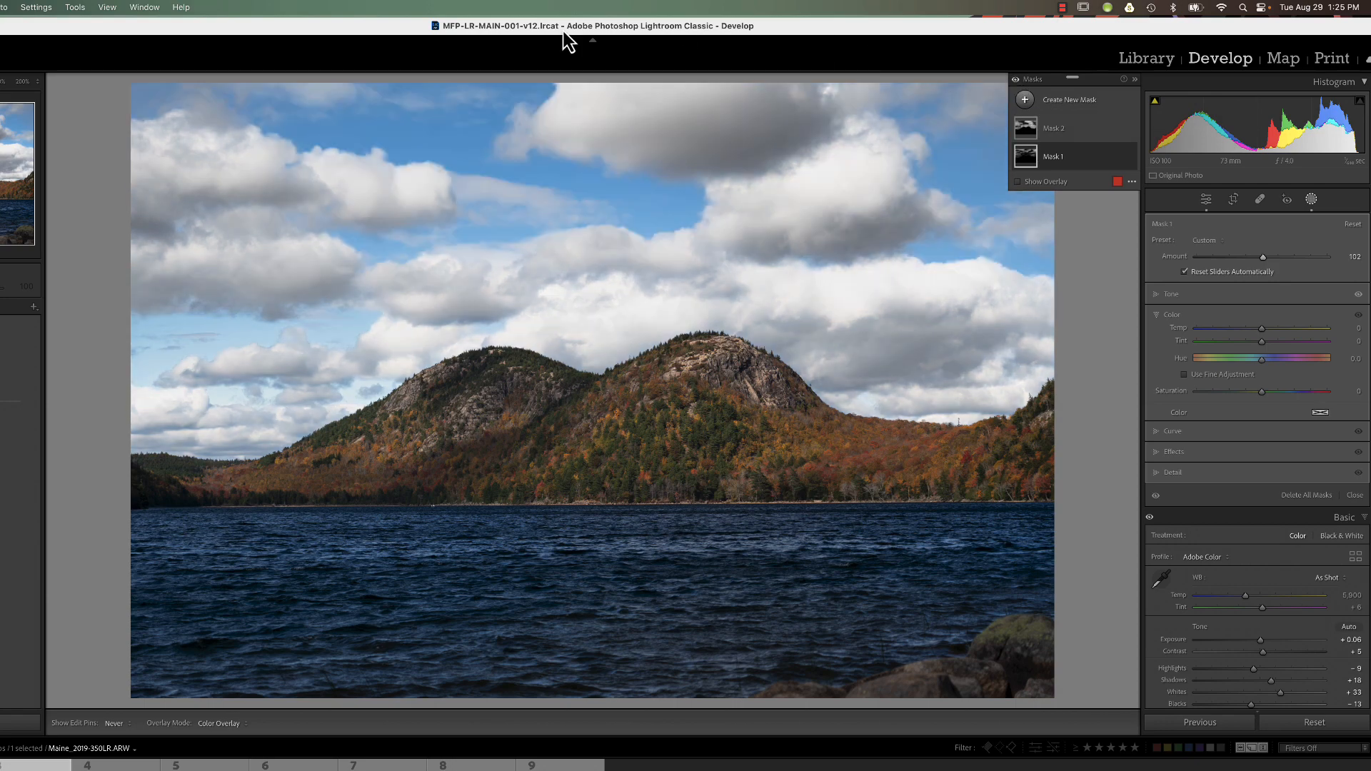
- Create a third mask with Select Sky, and duplicate and invert it to cover the mountains and lake
{"action": "left_click", "coordinate": [1023, 105]}
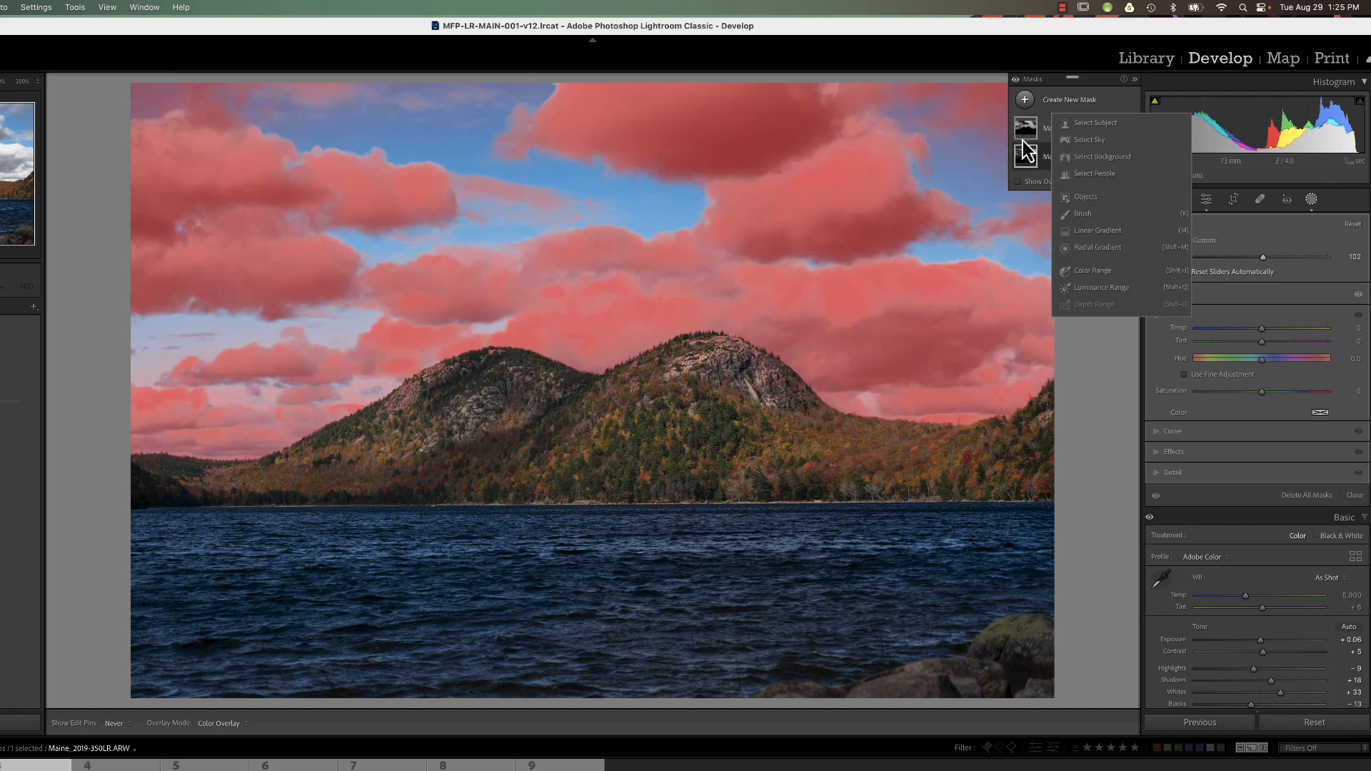
{"action": "left_click", "coordinate": [1094, 141]}
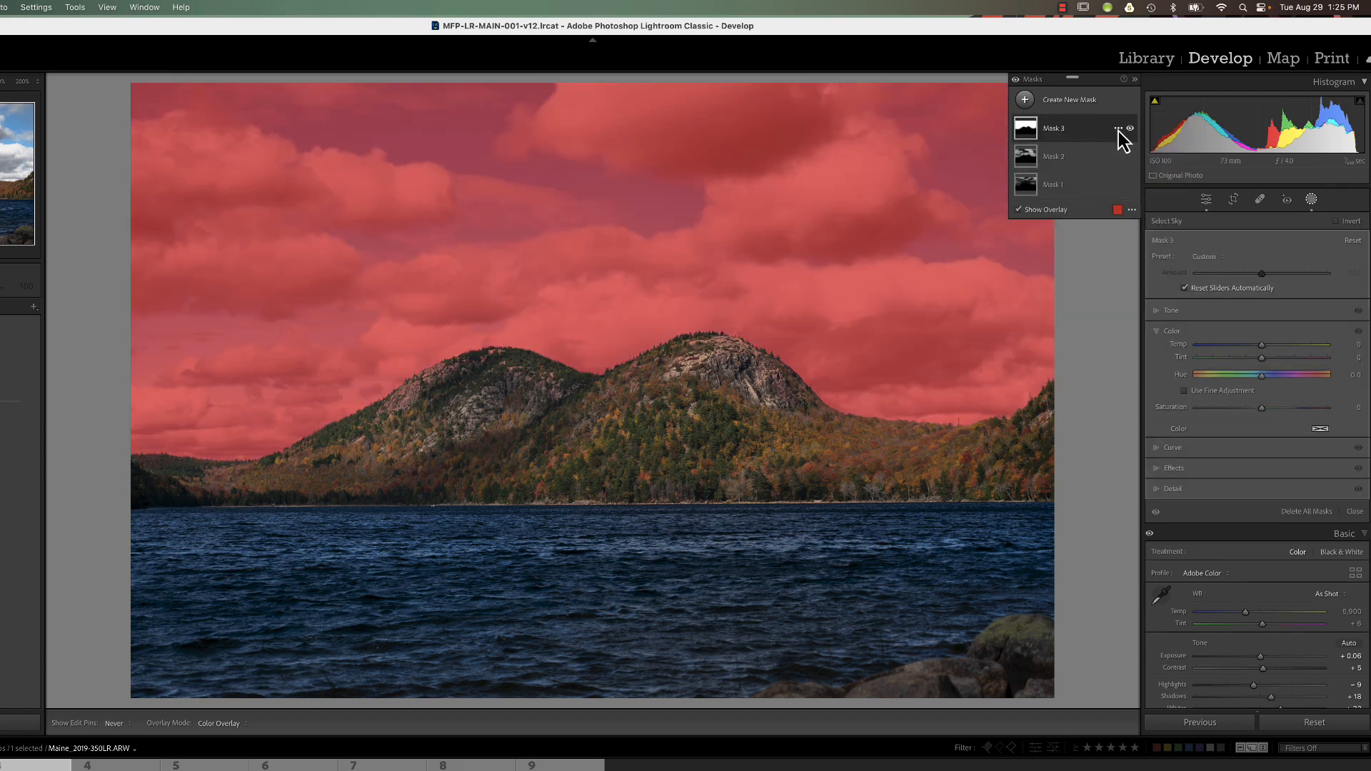
{"action": "left_click", "coordinate": [1119, 128]}
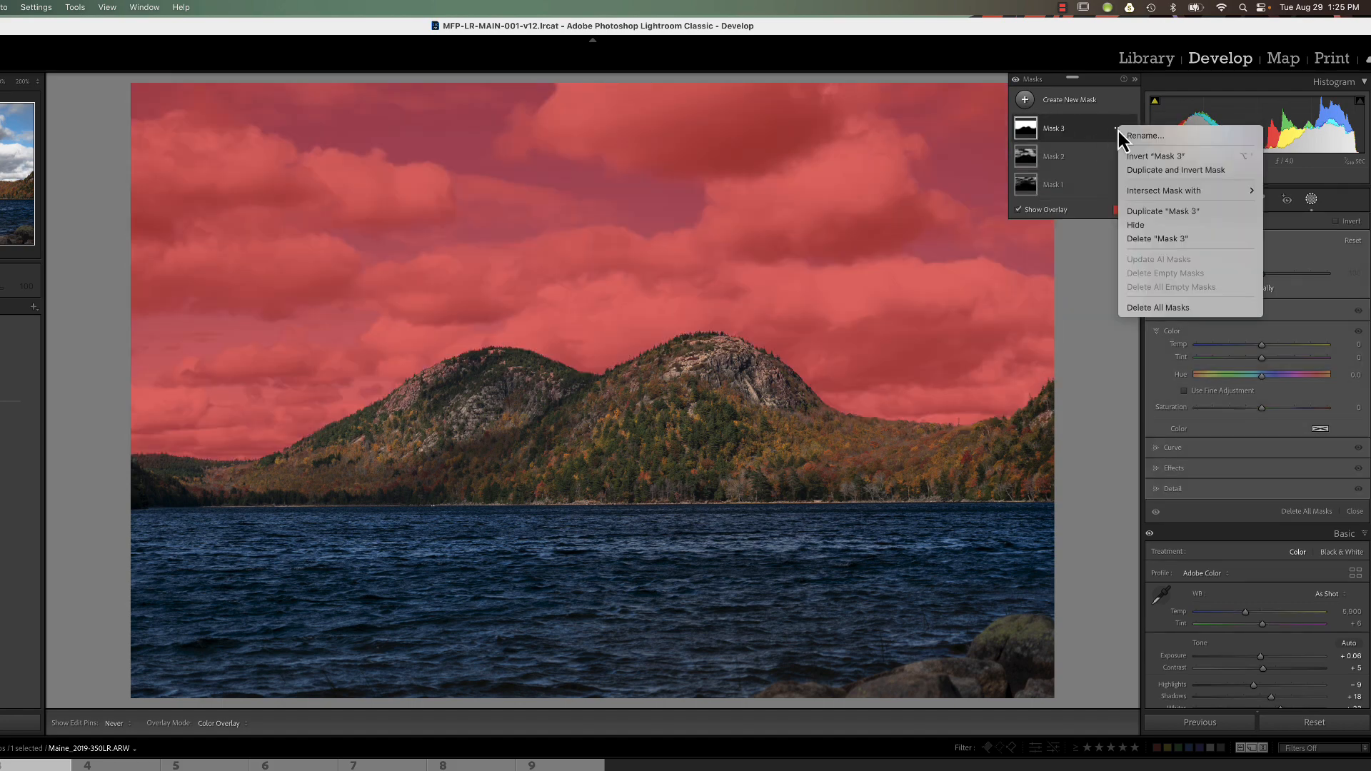
{"action": "left_click", "coordinate": [1142, 173]}
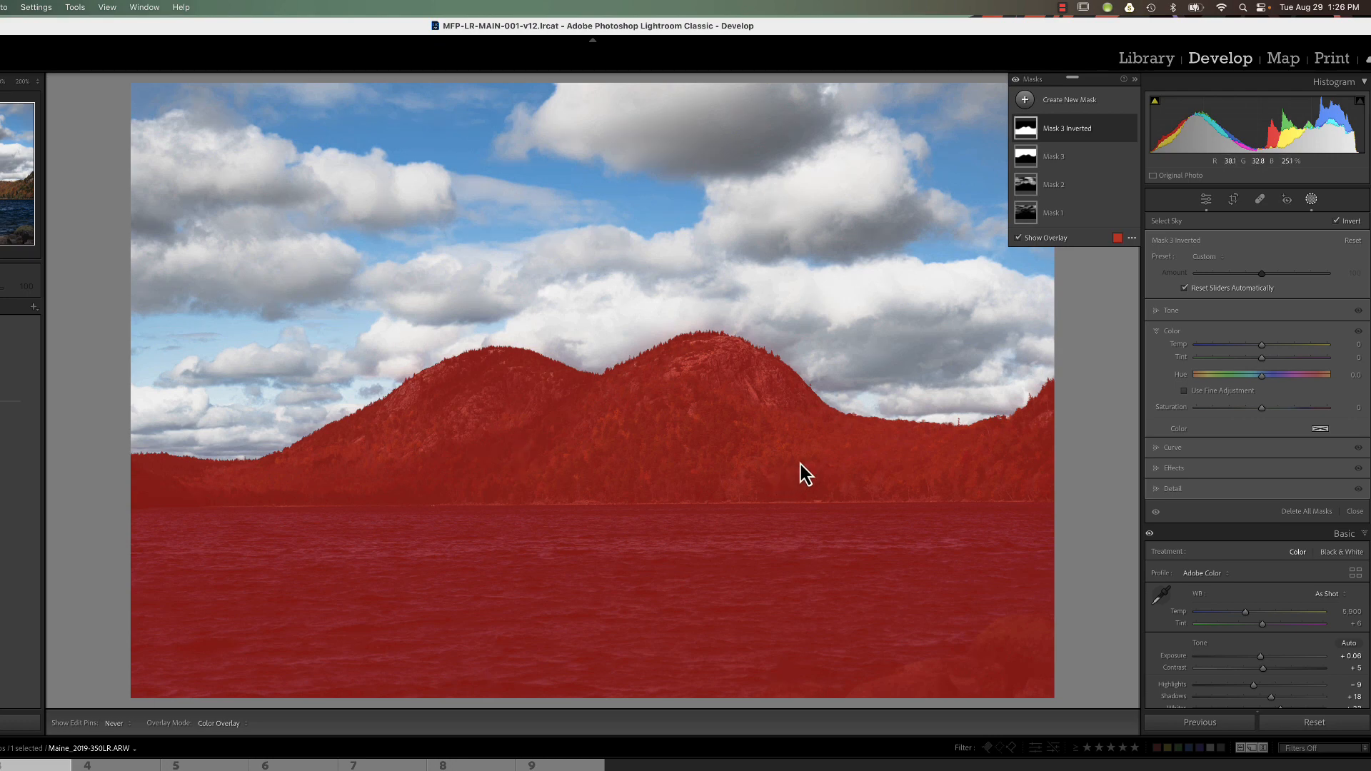
- Set the inverted foreground mask's Exposure to 0.95, Contrast to 42 and Saturation to 35
{"action": "left_click", "coordinate": [1173, 316]}
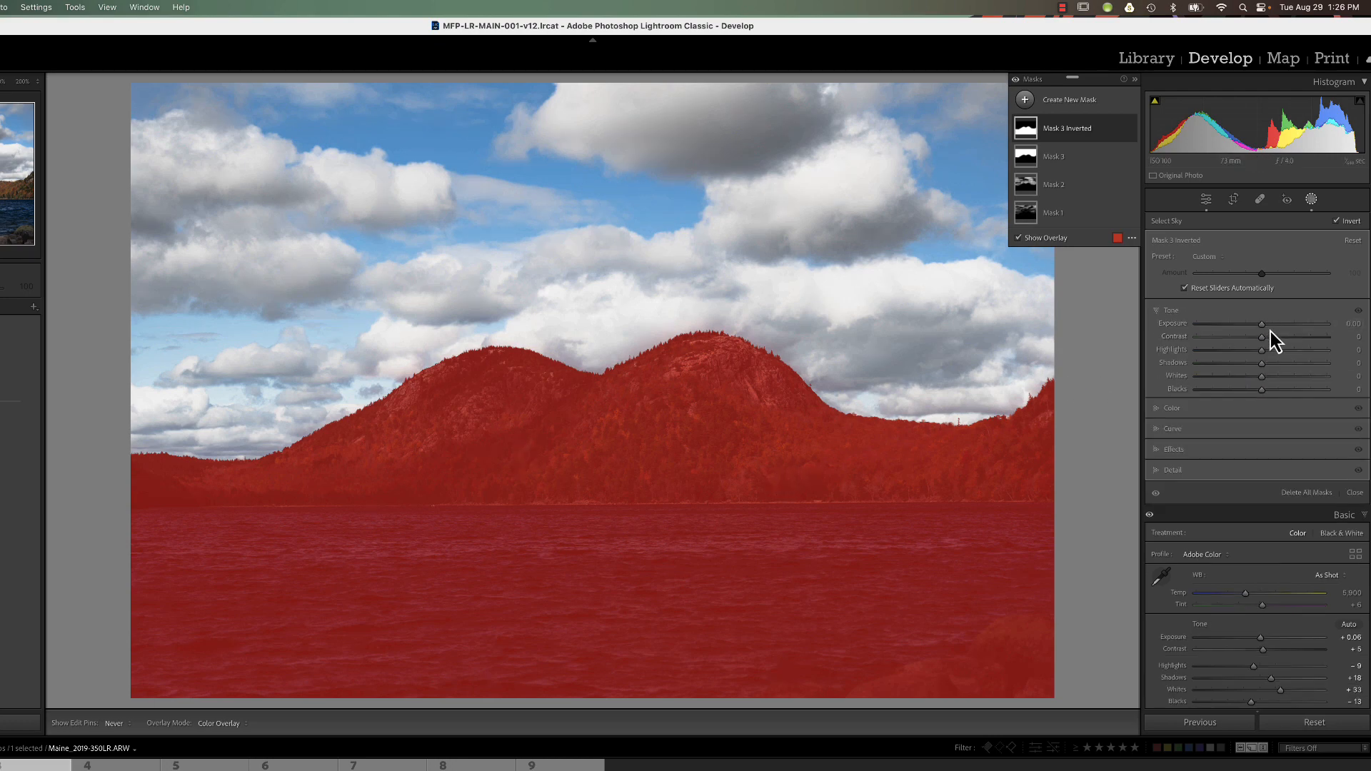
{"action": "left_click_drag", "start_coordinate": [1267, 329], "coordinate": [1292, 340]}
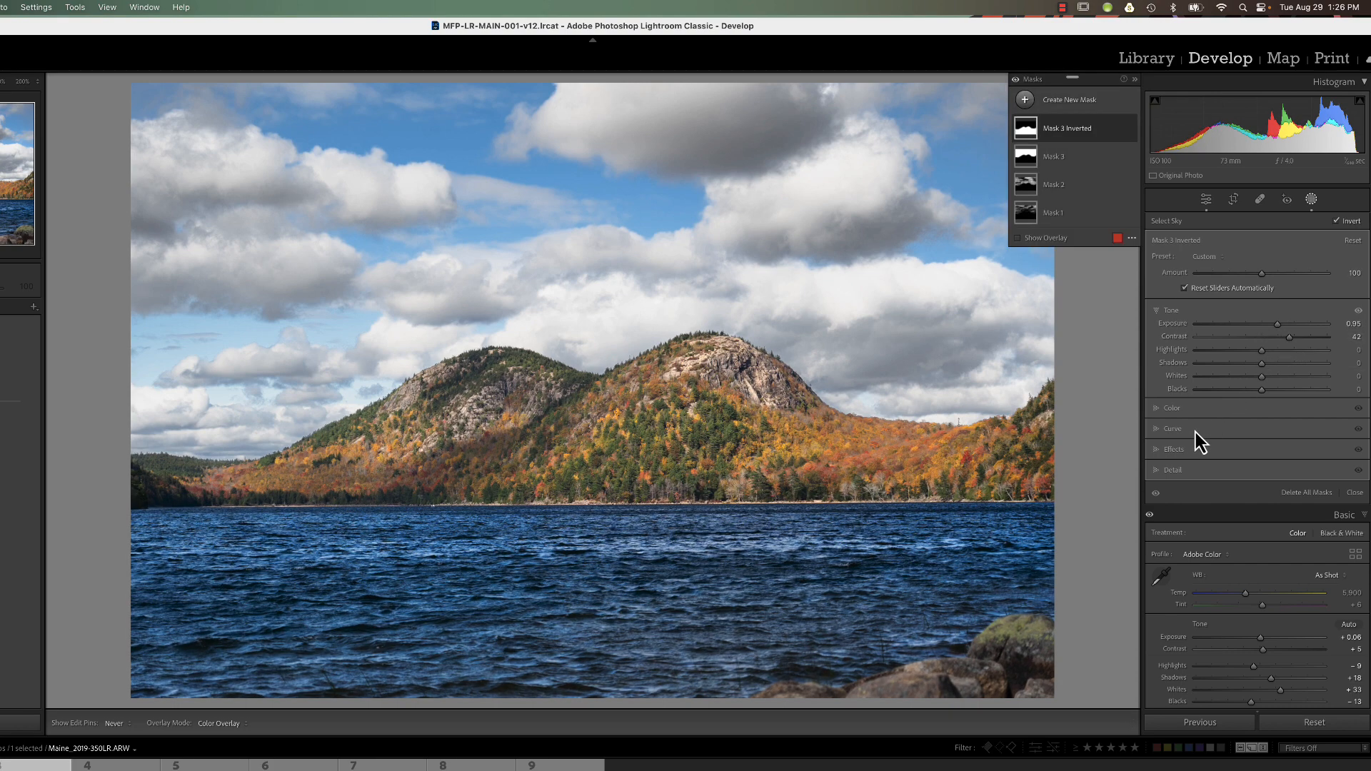
{"action": "left_click", "coordinate": [1173, 409]}
{"action": "left_click_drag", "start_coordinate": [1262, 408], "coordinate": [1284, 410]}
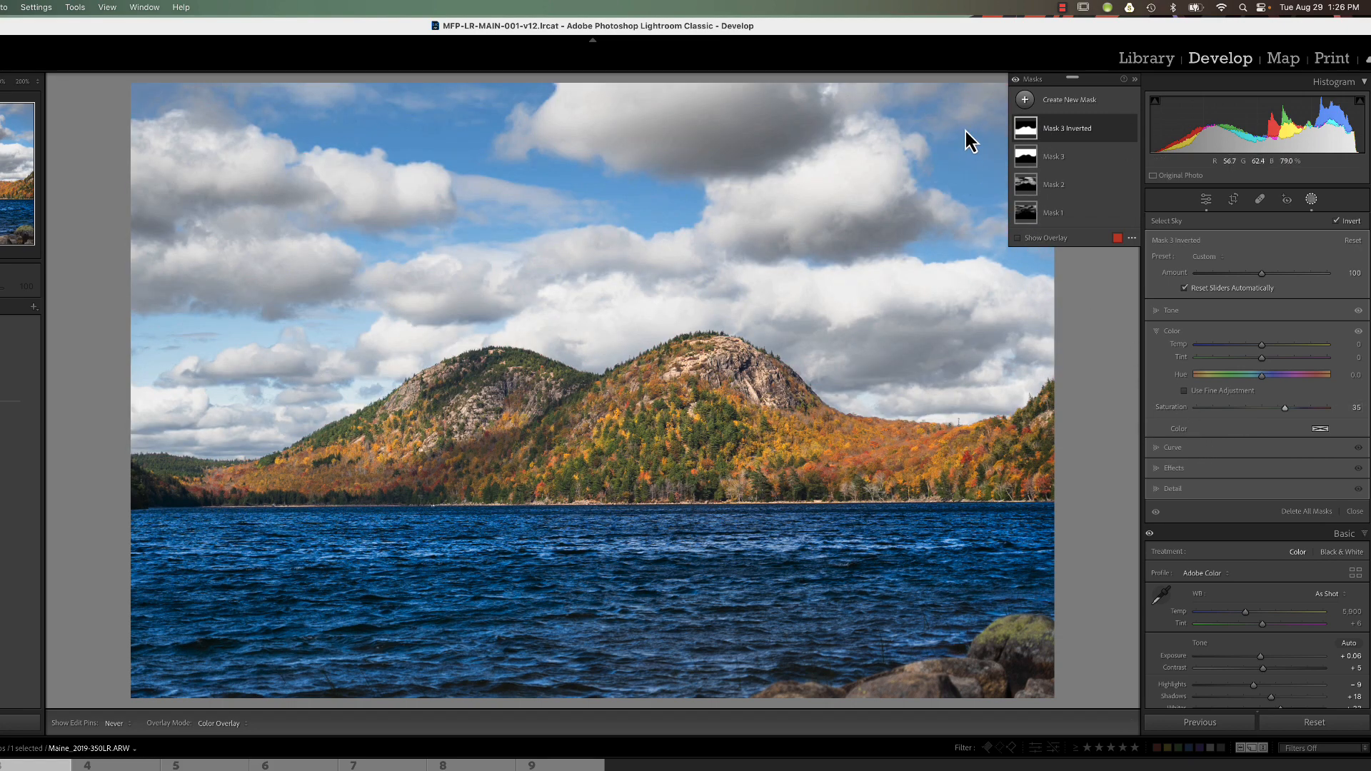
- Compare the whole photo with and without the sky and foreground masks, leaving all masks shown
{"action": "left_click", "coordinate": [1017, 80]}
{"action": "left_click", "coordinate": [1017, 80]}
{"action": "left_click", "coordinate": [1016, 80]}
{"action": "left_click", "coordinate": [1016, 80]}
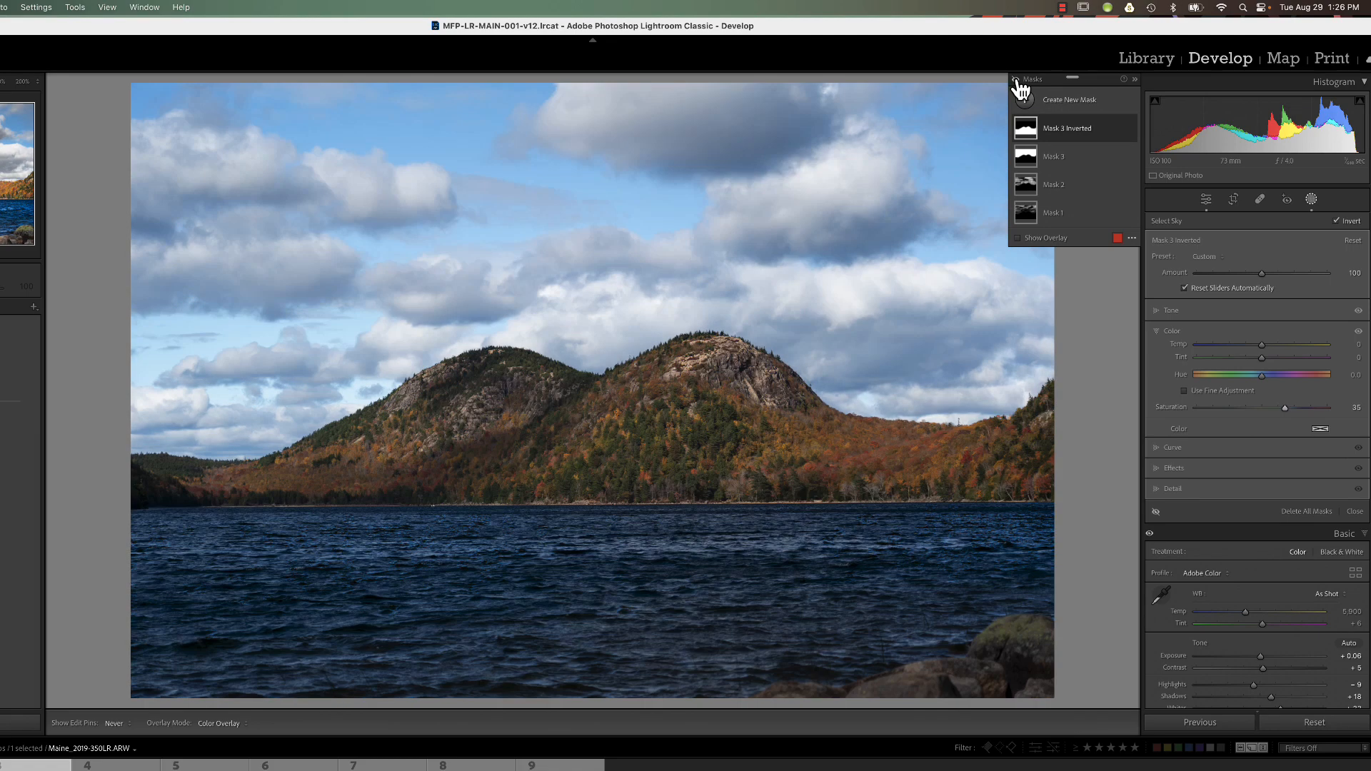
{"action": "left_click", "coordinate": [1016, 80]}
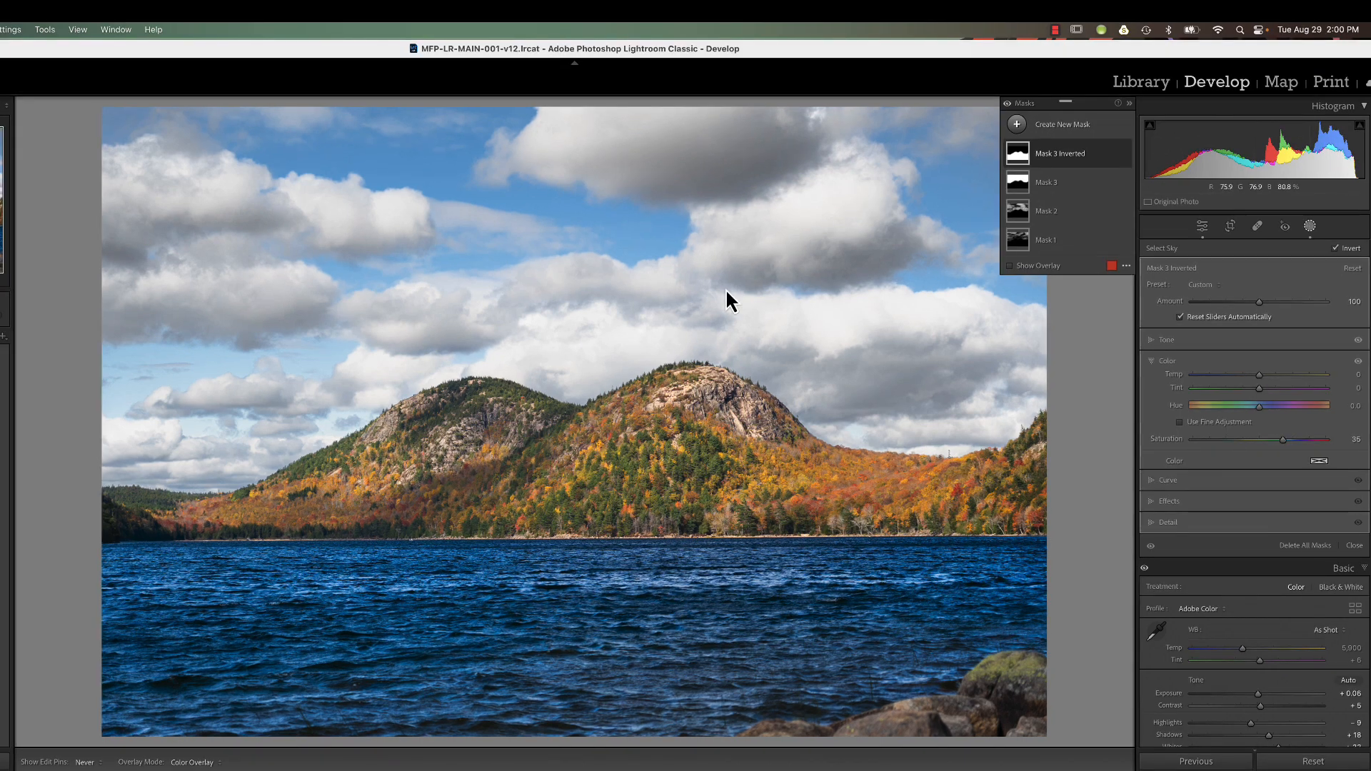